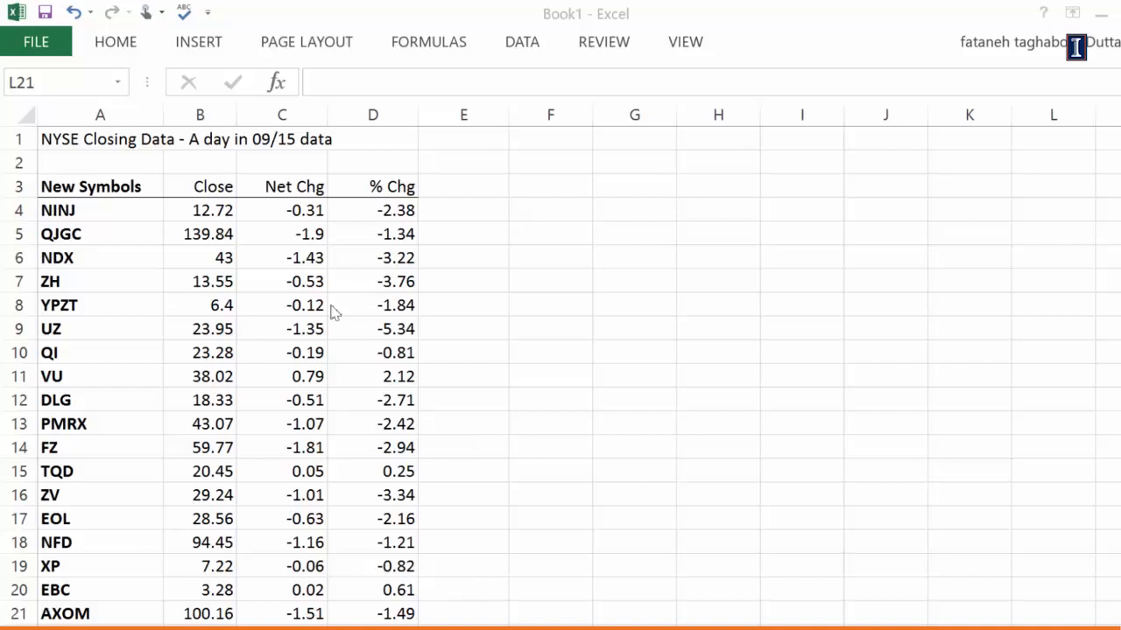
{"action": "left_click", "coordinate": [196, 219]}
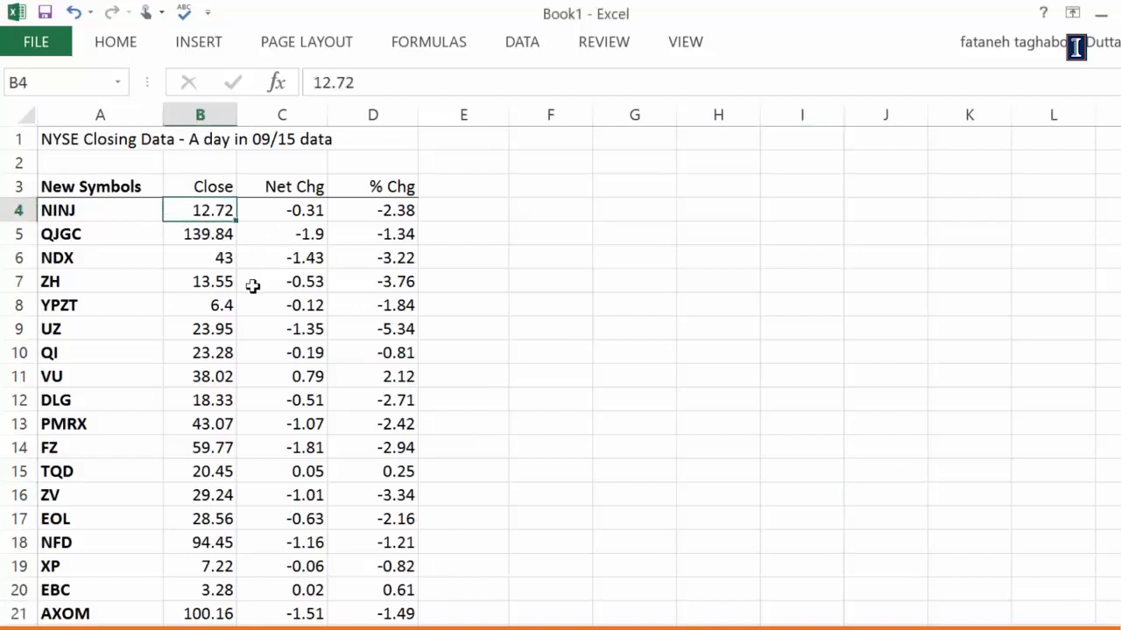
{"action": "left_click", "coordinate": [280, 211]}
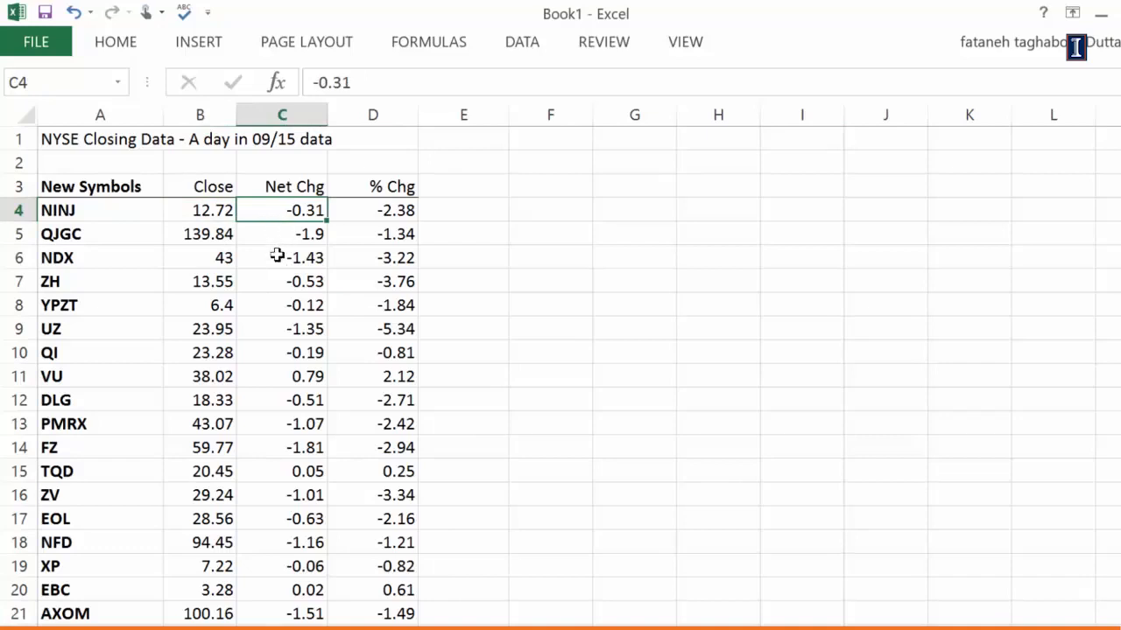
{"action": "left_click", "coordinate": [404, 214]}
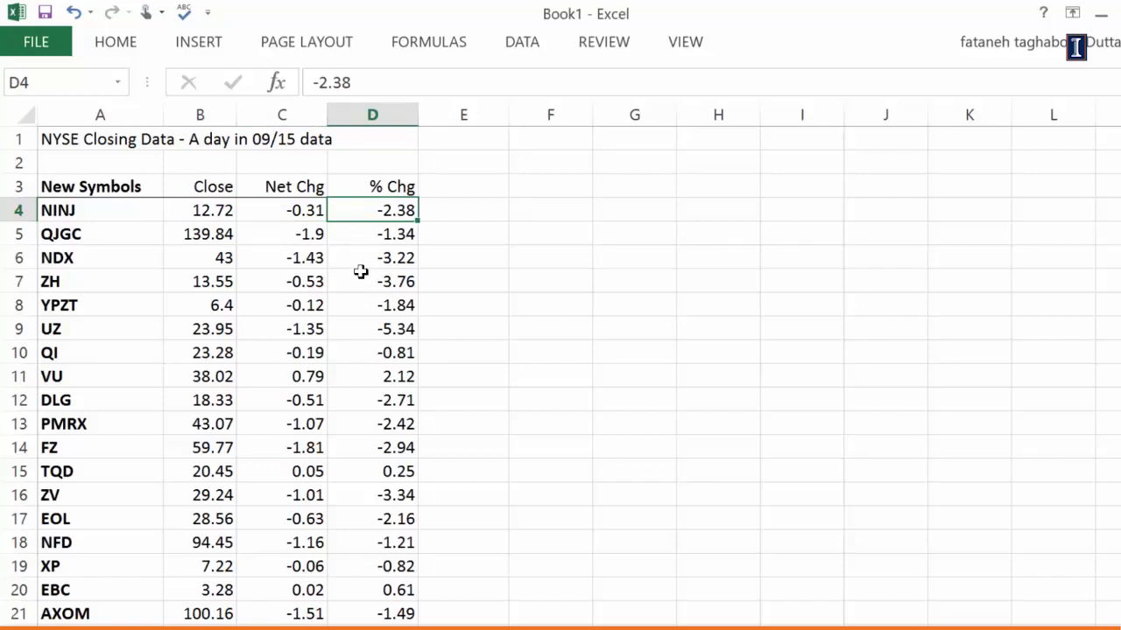
{"action": "double_click", "coordinate": [465, 186]}
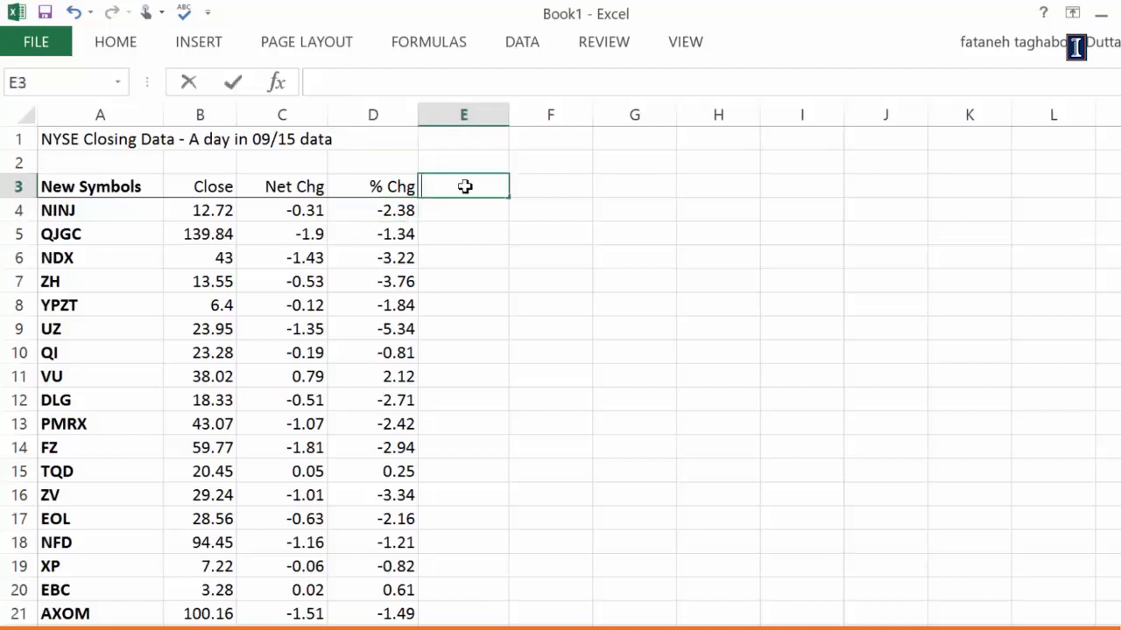
{"action": "left_click", "coordinate": [532, 279]}
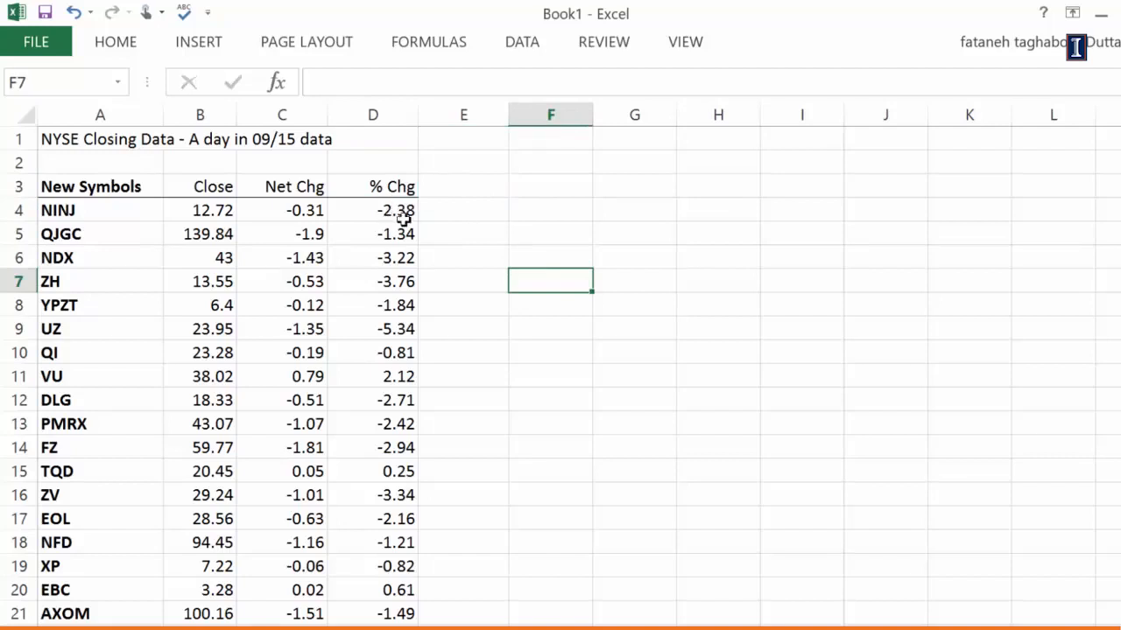
{"action": "left_click", "coordinate": [143, 216]}
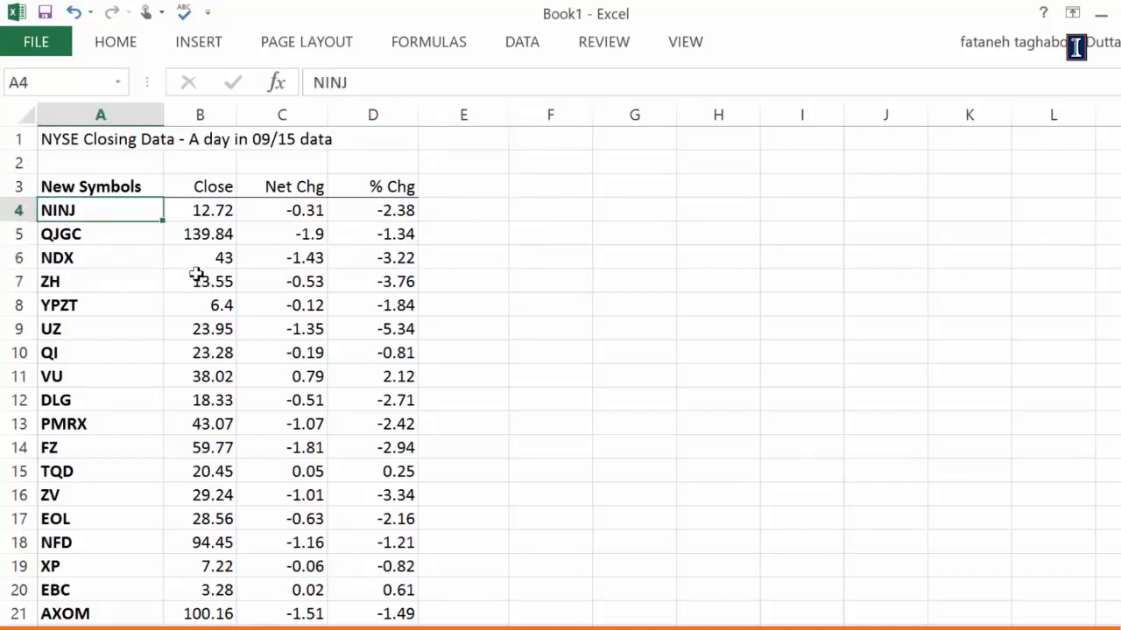
Step: Add the column header "Up?" in cell E3, beside the % Chg header
{"action": "left_click", "coordinate": [462, 186]}
{"action": "type", "text": "Up?"}
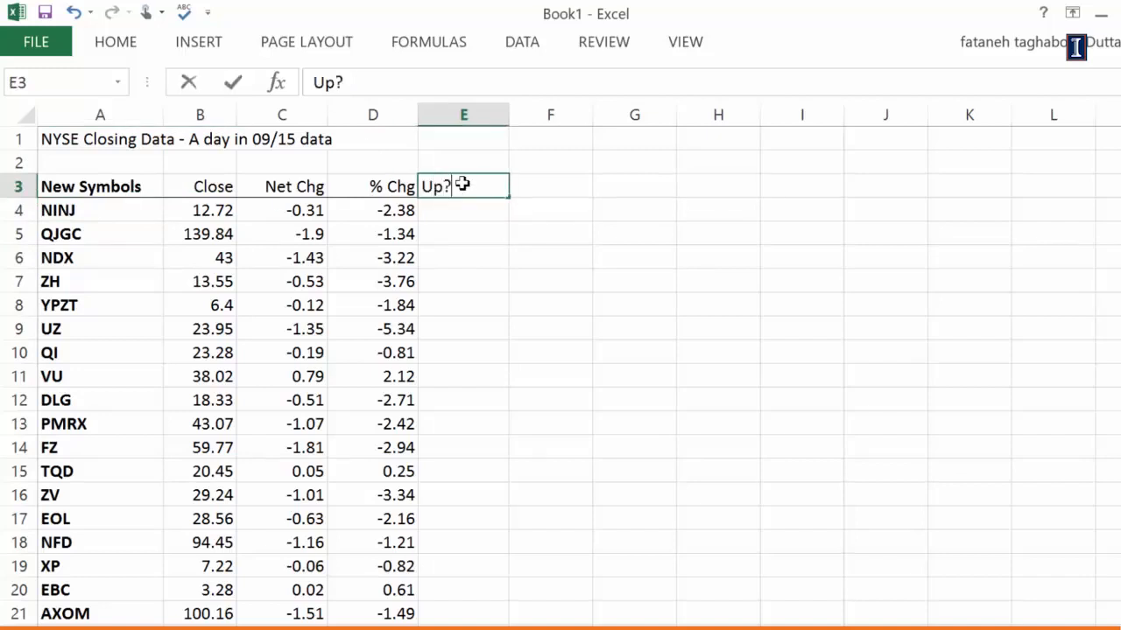
{"action": "key", "text": "Return"}
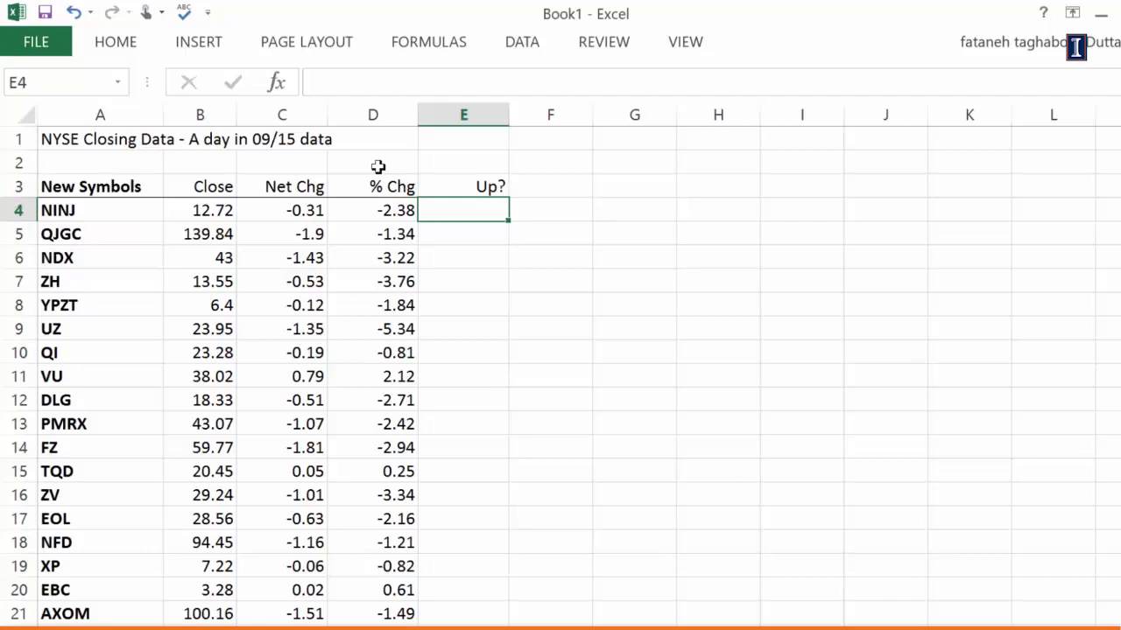
Step: Enter the formula =IF(D4>0,1,0) in cell E4 to flag whether the first stock's percent change is positive
{"action": "type", "text": "="}
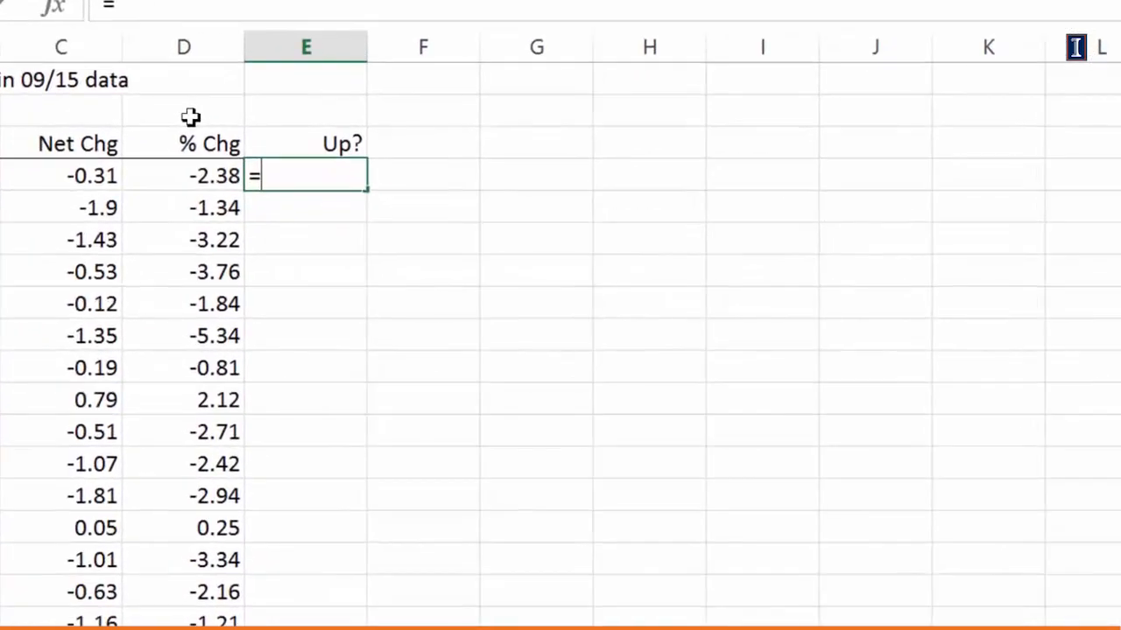
{"action": "type", "text": "if("}
{"action": "key", "text": "Left"}
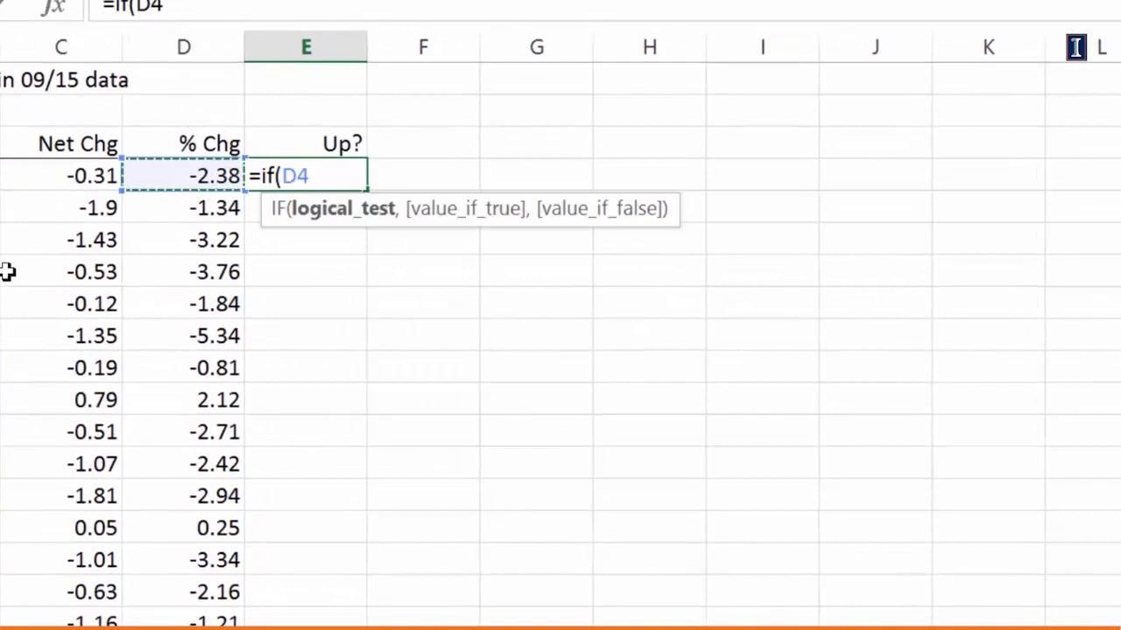
{"action": "type", "text": ">"}
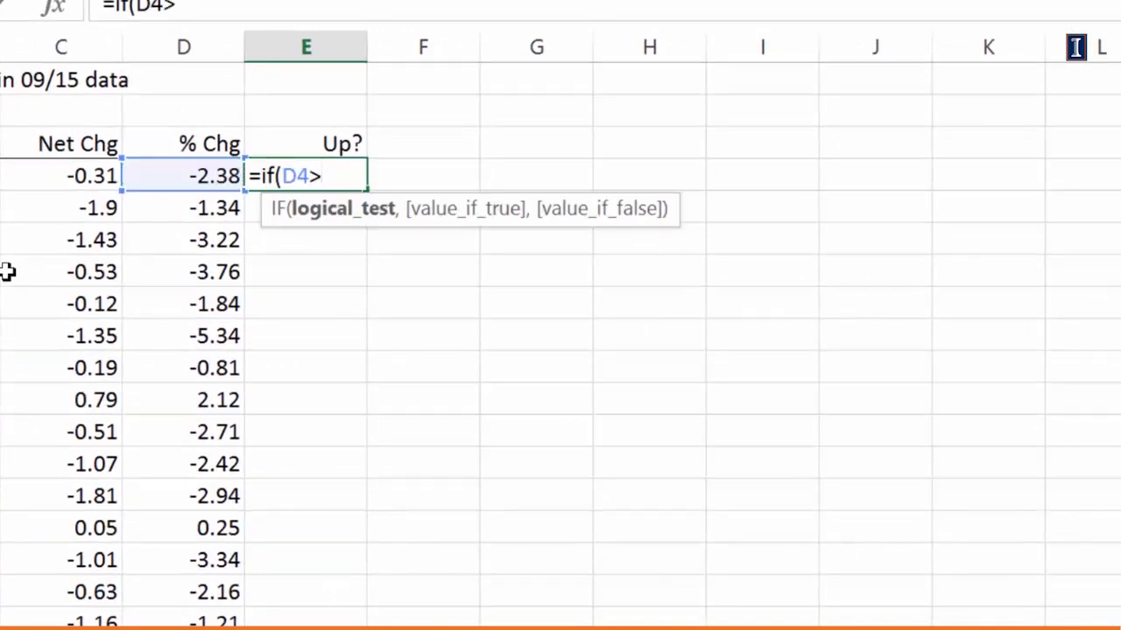
{"action": "type", "text": "0"}
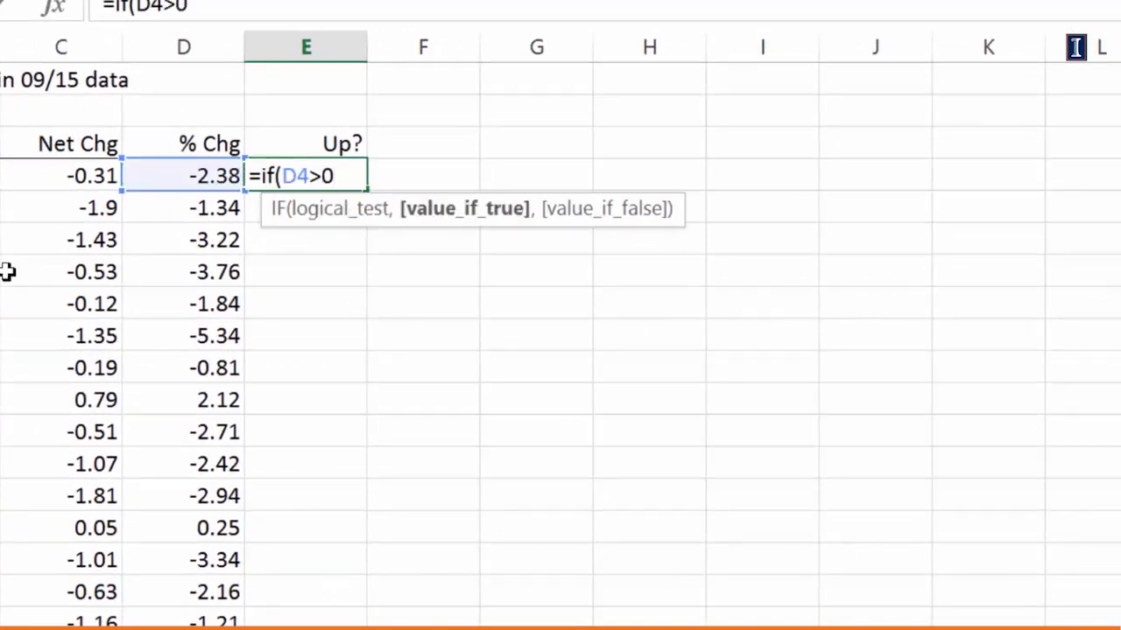
{"action": "type", "text": ",1,0"}
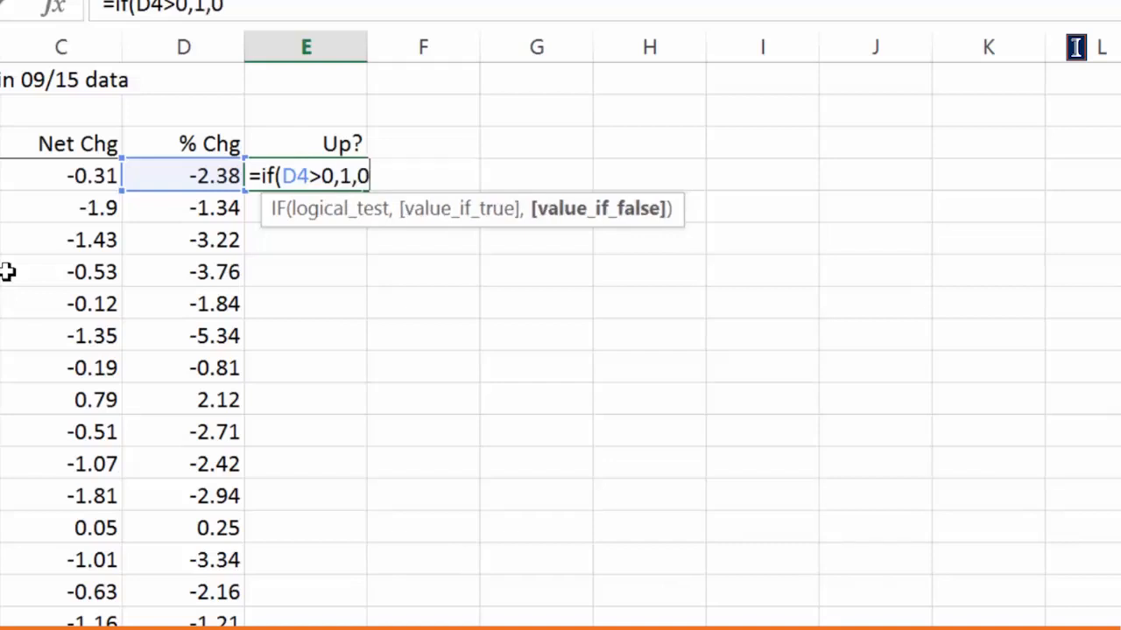
{"action": "type", "text": ")"}
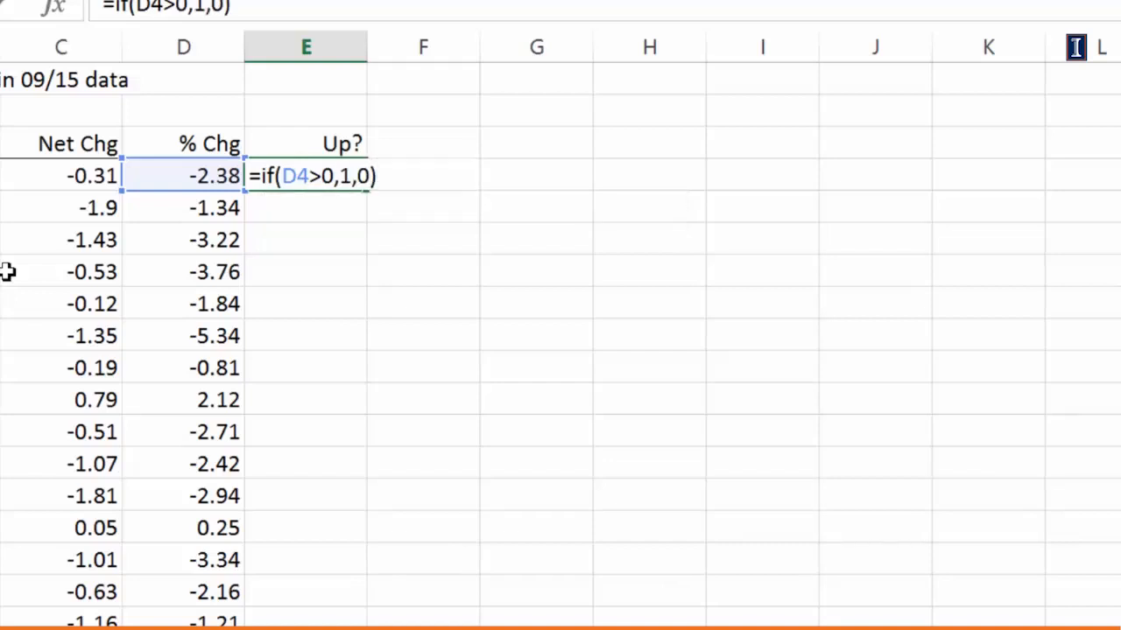
{"action": "key", "text": "Return"}
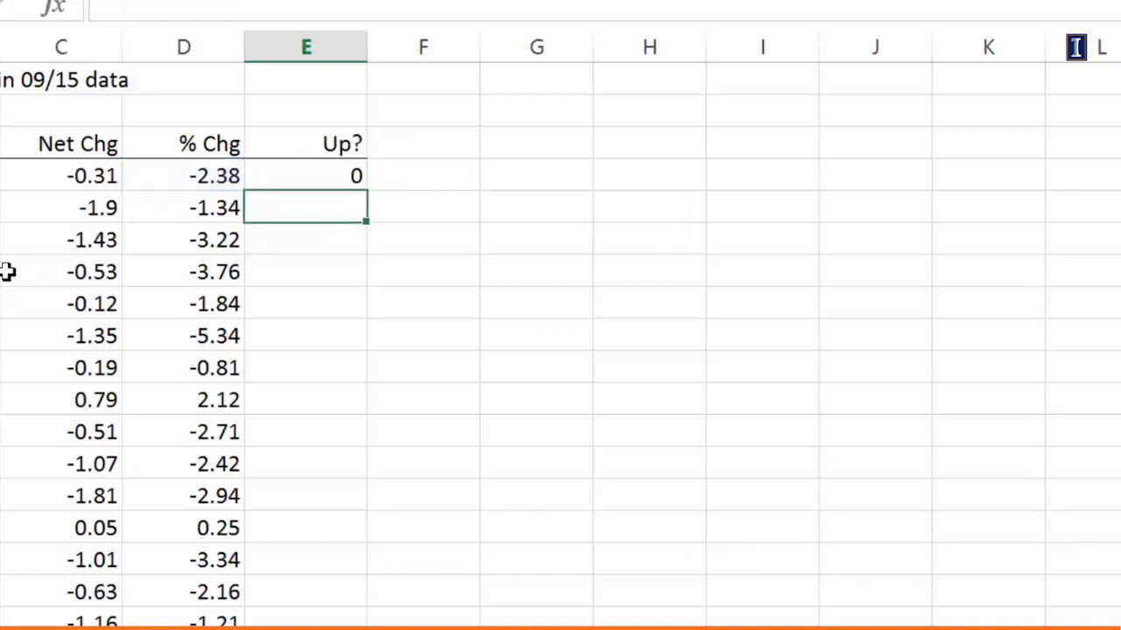
Step: Copy the IF formula from E4 down through cell E11
{"action": "left_click", "coordinate": [2, 176]}
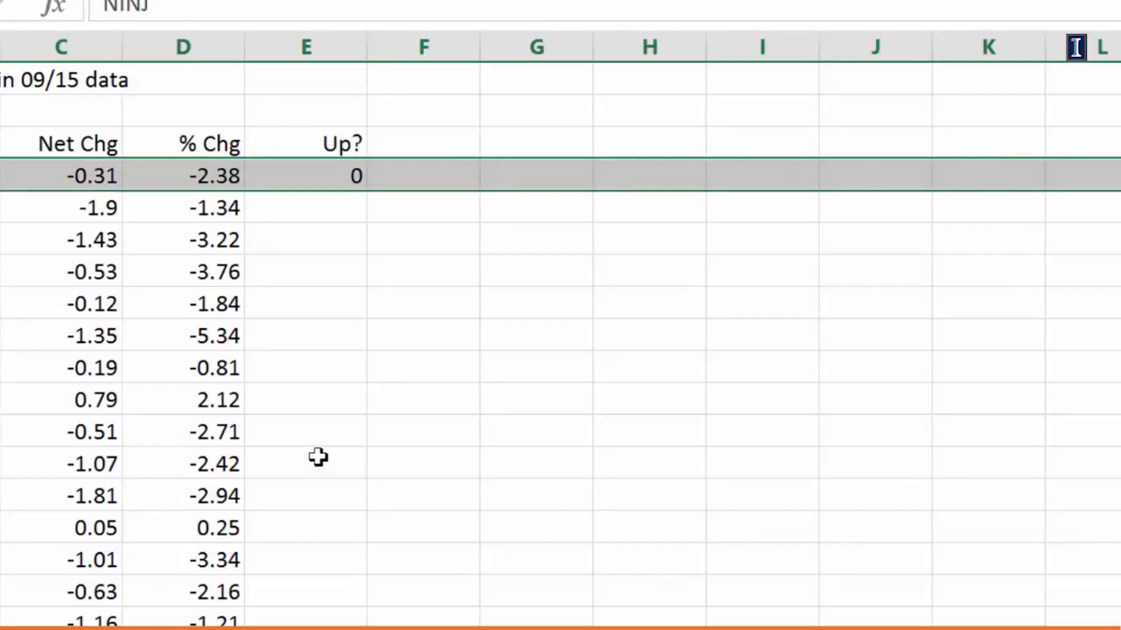
{"action": "left_click", "coordinate": [340, 179]}
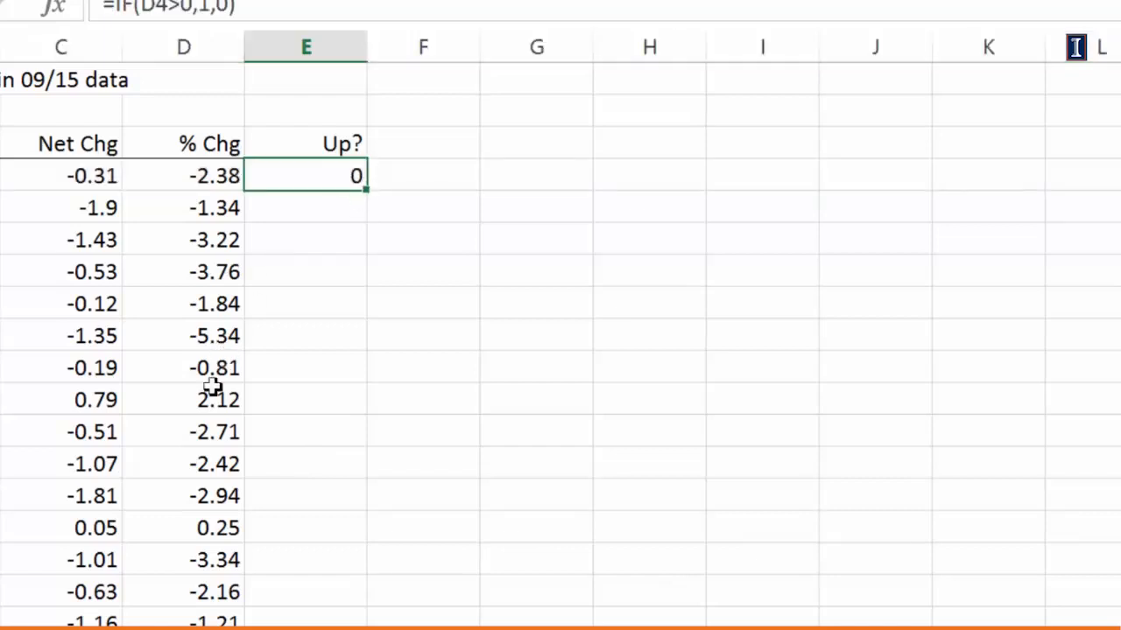
{"action": "left_click", "coordinate": [160, 401]}
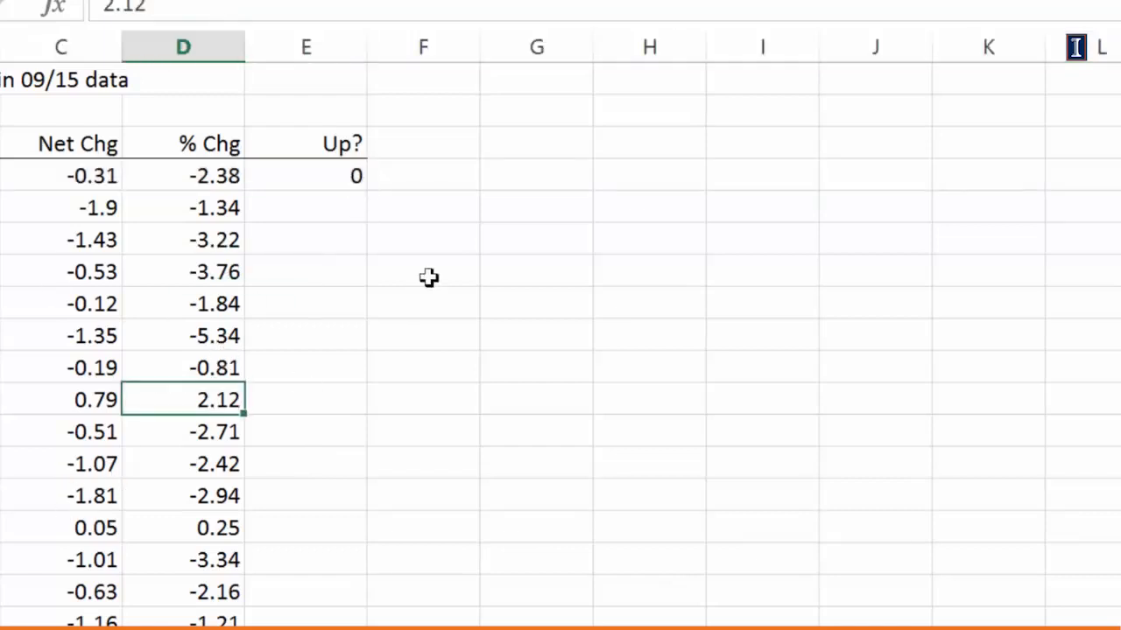
{"action": "left_click", "coordinate": [310, 171]}
{"action": "left_click_drag", "start_coordinate": [365, 187], "coordinate": [344, 405]}
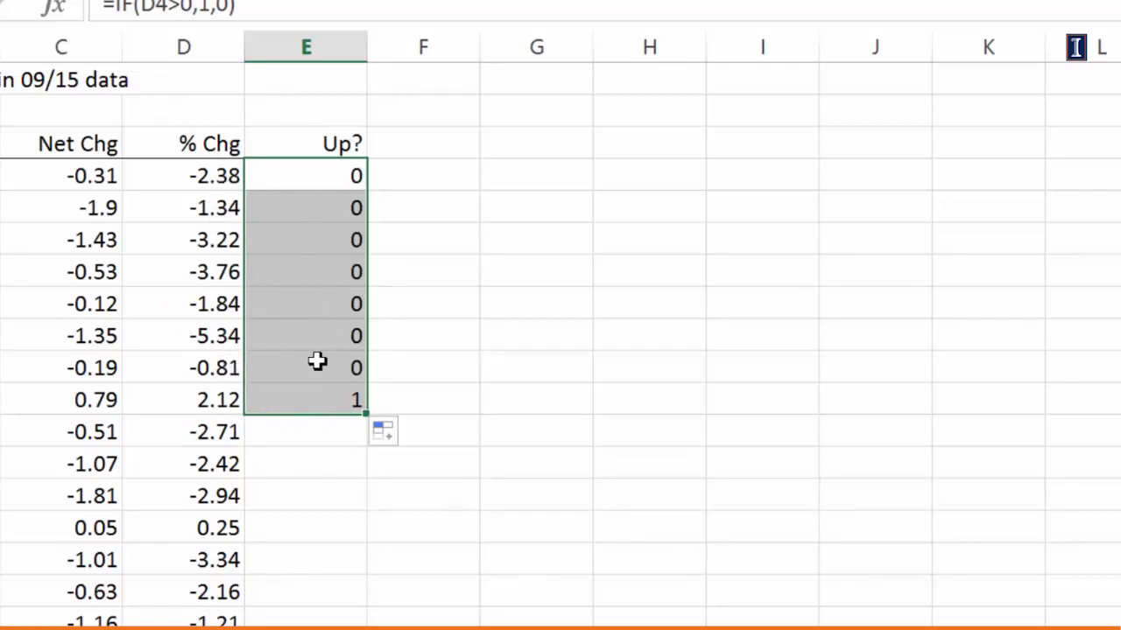
Step: Check the copied formula in E11 and fill it down the rest of the Up? column to the end of the data
{"action": "left_click", "coordinate": [318, 400]}
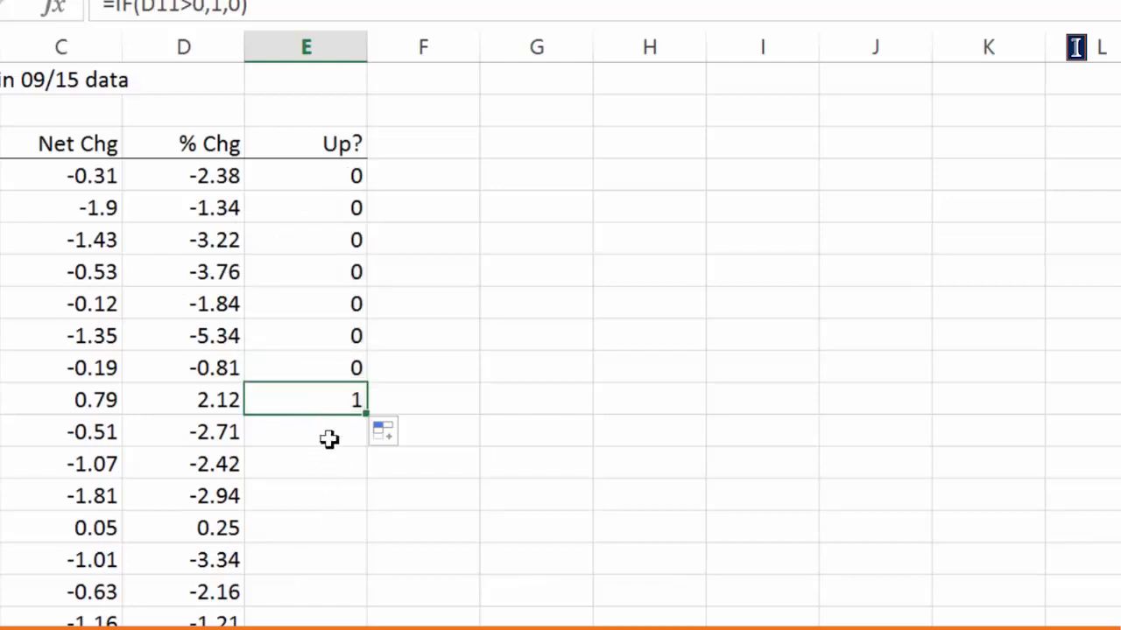
{"action": "double_click", "coordinate": [315, 401]}
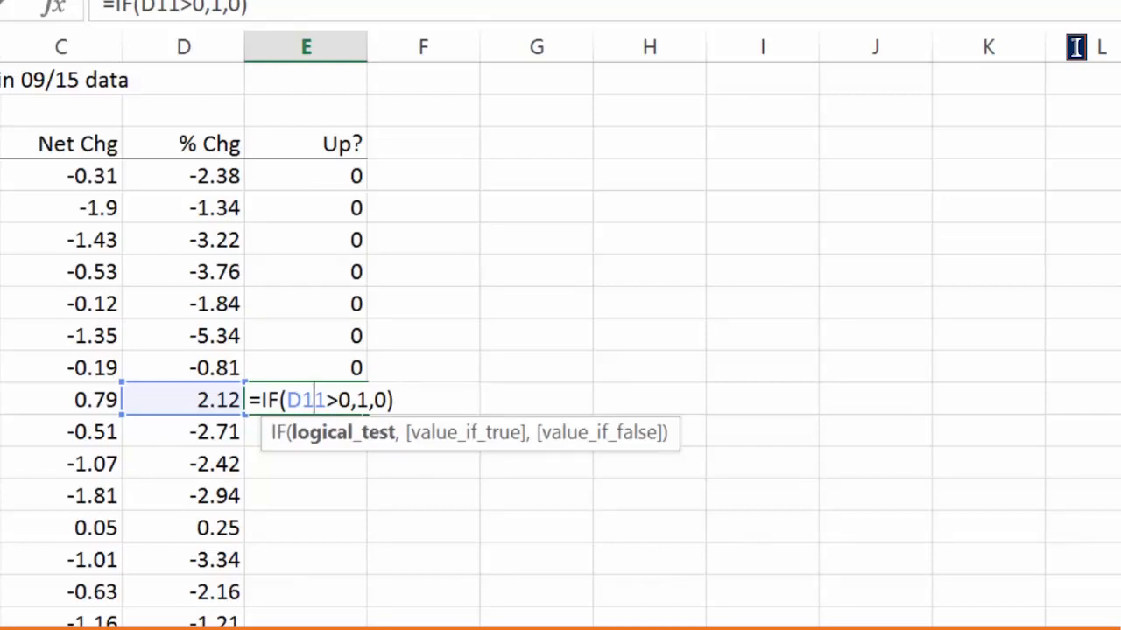
{"action": "key", "text": "Return"}
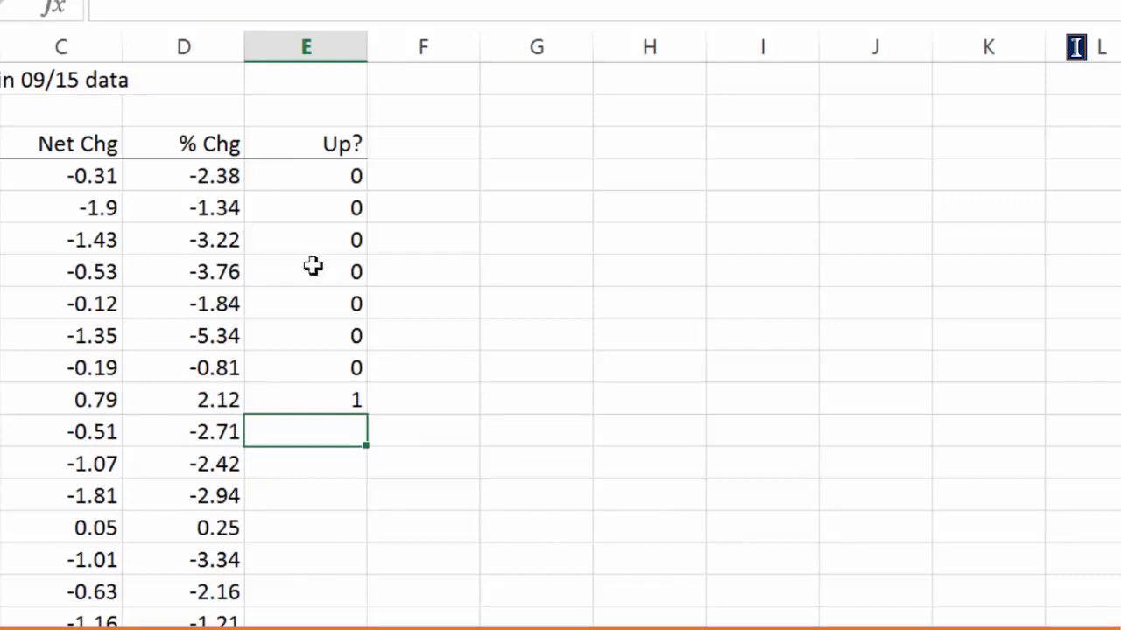
{"action": "key", "text": "Up"}
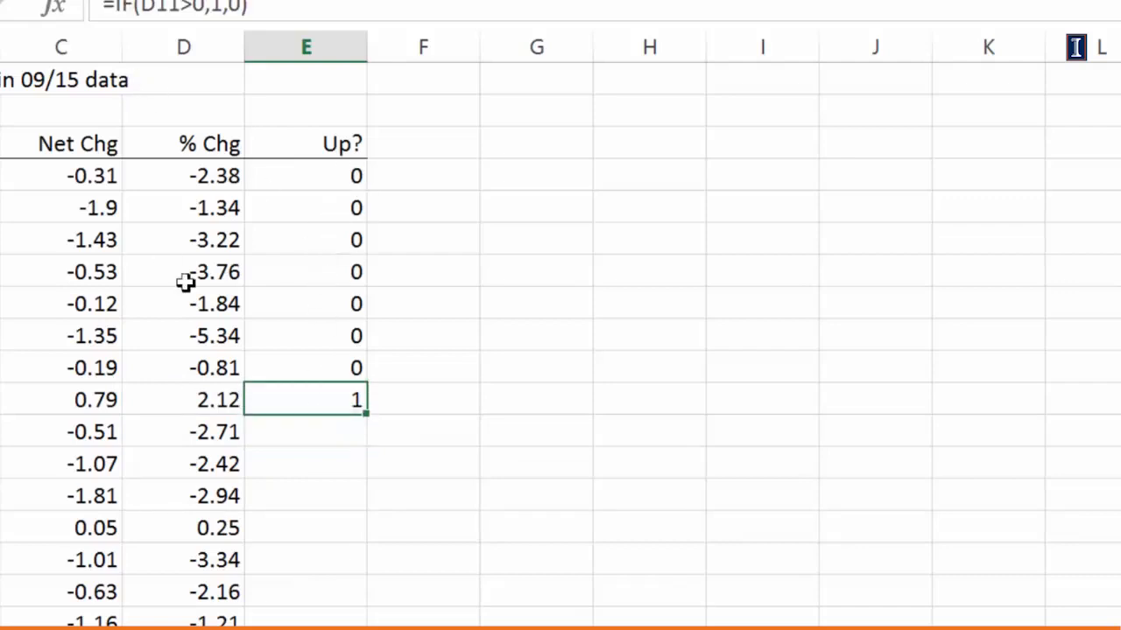
{"action": "double_click", "coordinate": [368, 412]}
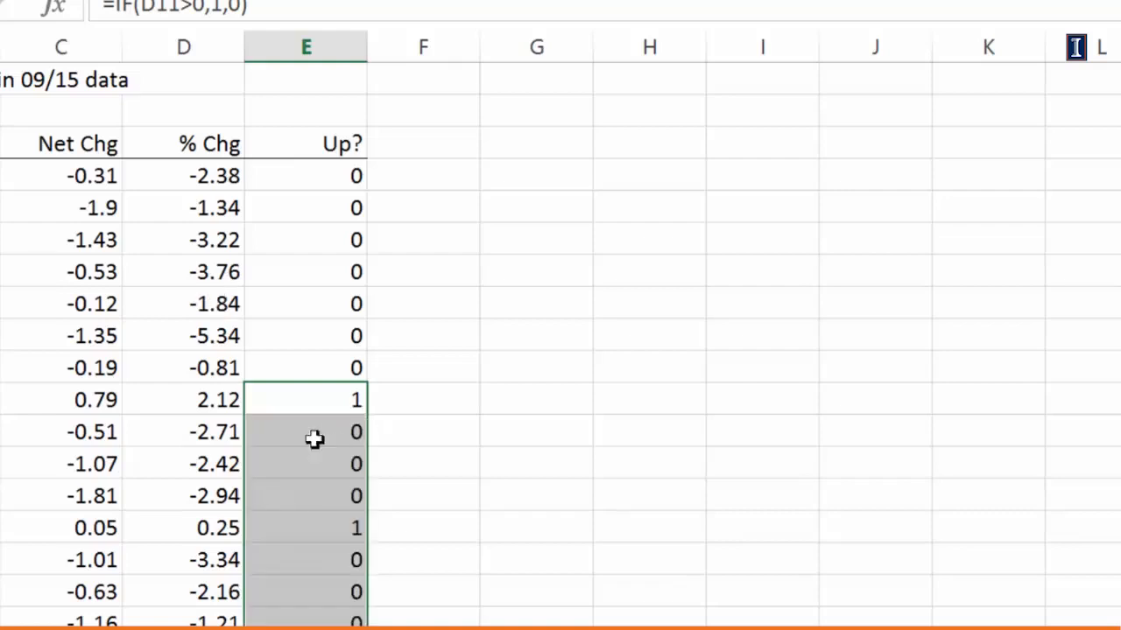
{"action": "left_click", "coordinate": [2, 193]}
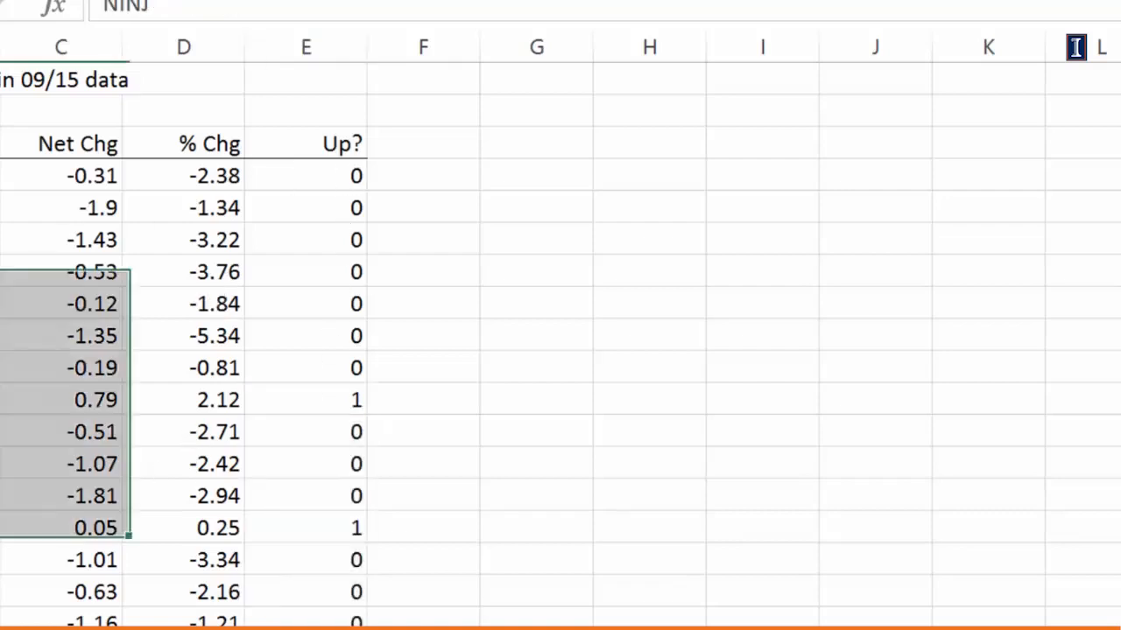
{"action": "scroll", "coordinate": [1076, 47], "scroll_direction": "down", "scroll_amount": 20}
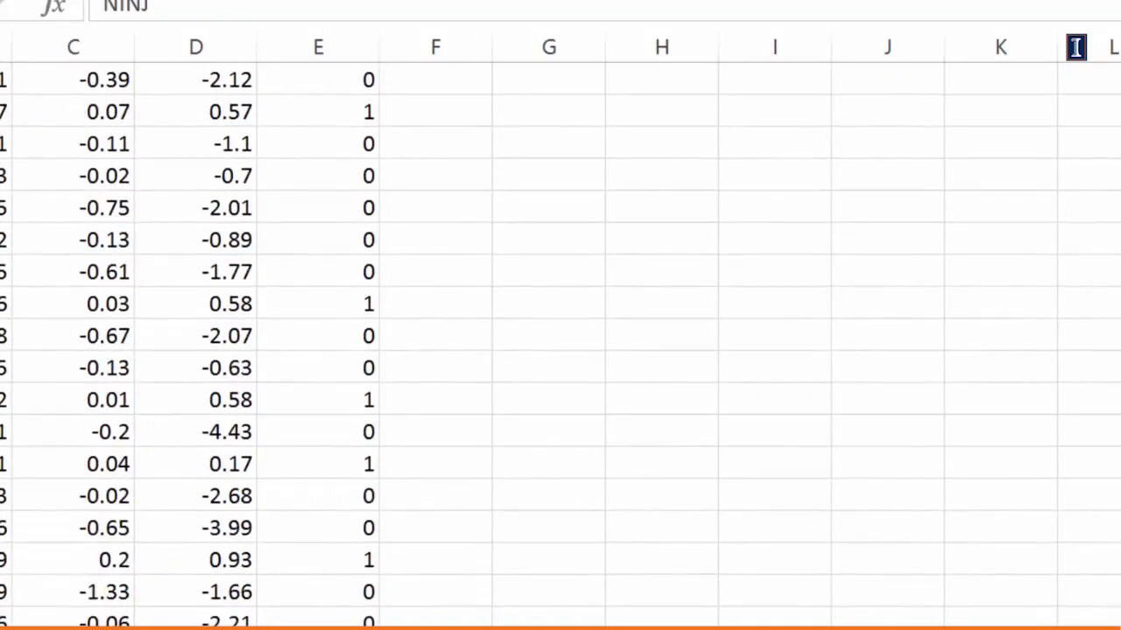
{"action": "scroll", "coordinate": [1076, 48], "scroll_direction": "up", "scroll_amount": 20}
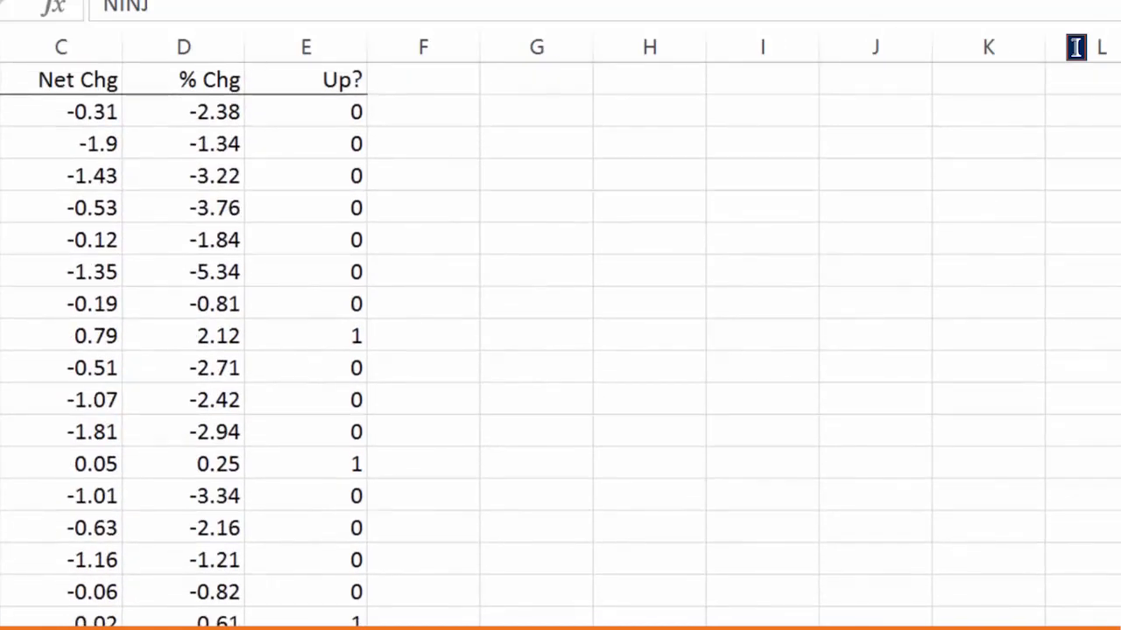
{"action": "scroll", "coordinate": [561, 263], "scroll_direction": "up", "scroll_amount": 1}
Step: Label cell G4 "No. Up" and total the Up? flags in H4 with =SUM(E4:E2195)
{"action": "left_click", "coordinate": [539, 205]}
{"action": "left_click", "coordinate": [537, 180]}
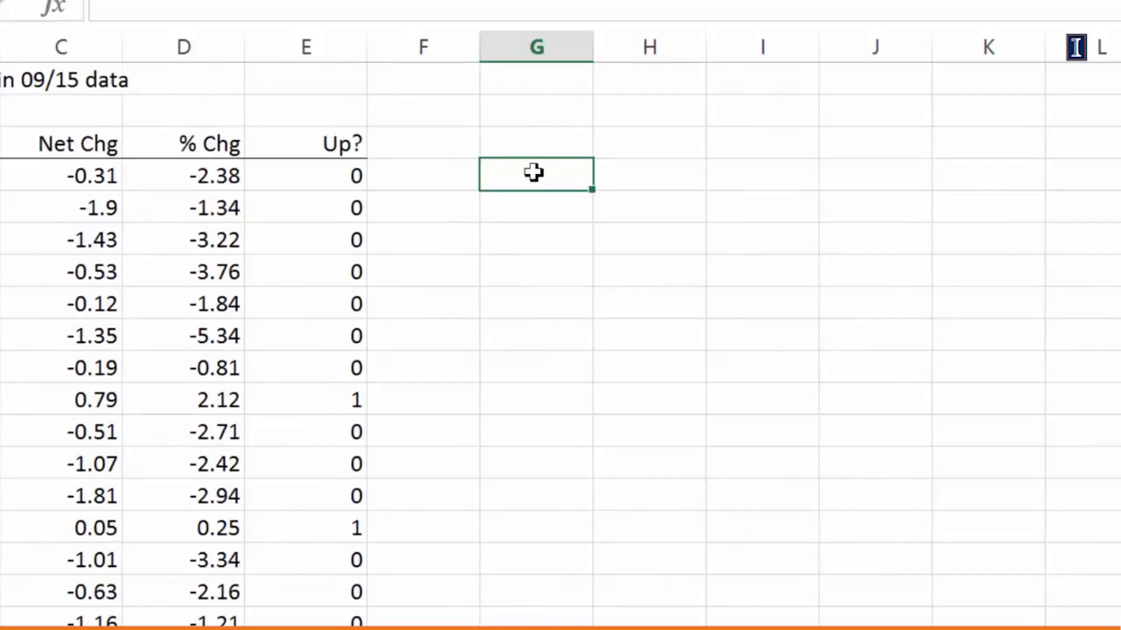
{"action": "type", "text": "No. Up"}
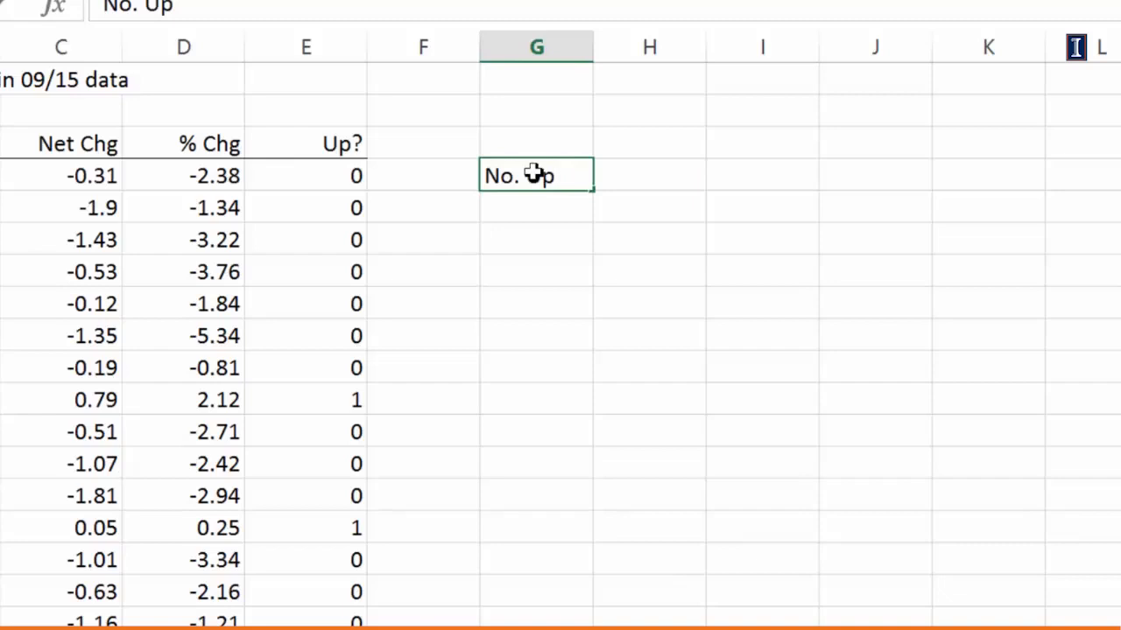
{"action": "key", "text": "Tab"}
{"action": "type", "text": "=sum("}
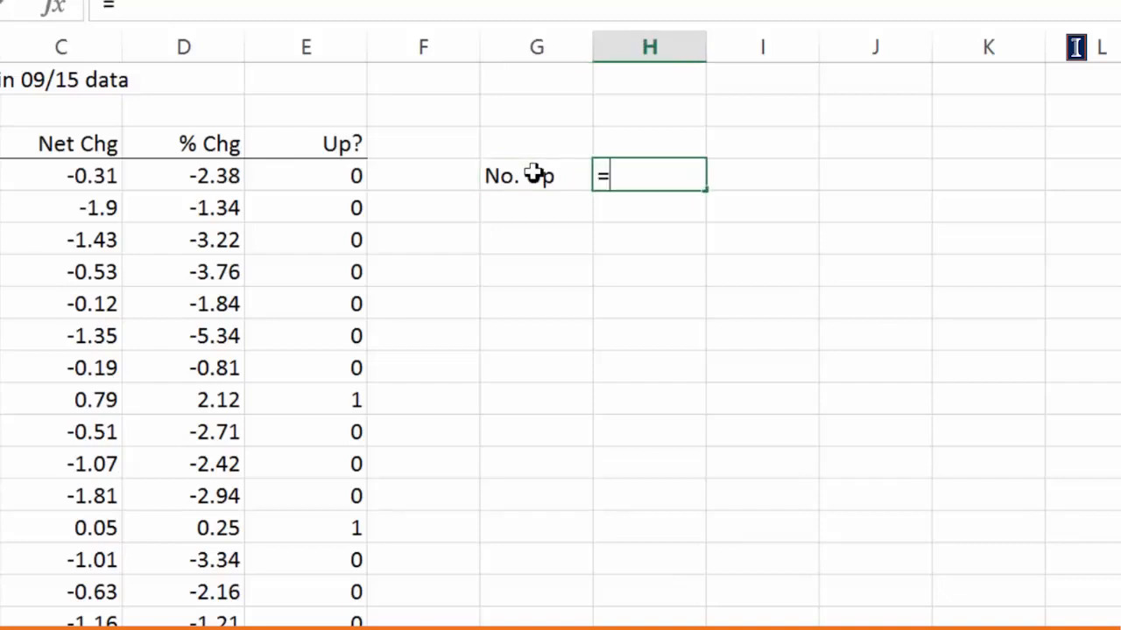
{"action": "left_click", "coordinate": [303, 179]}
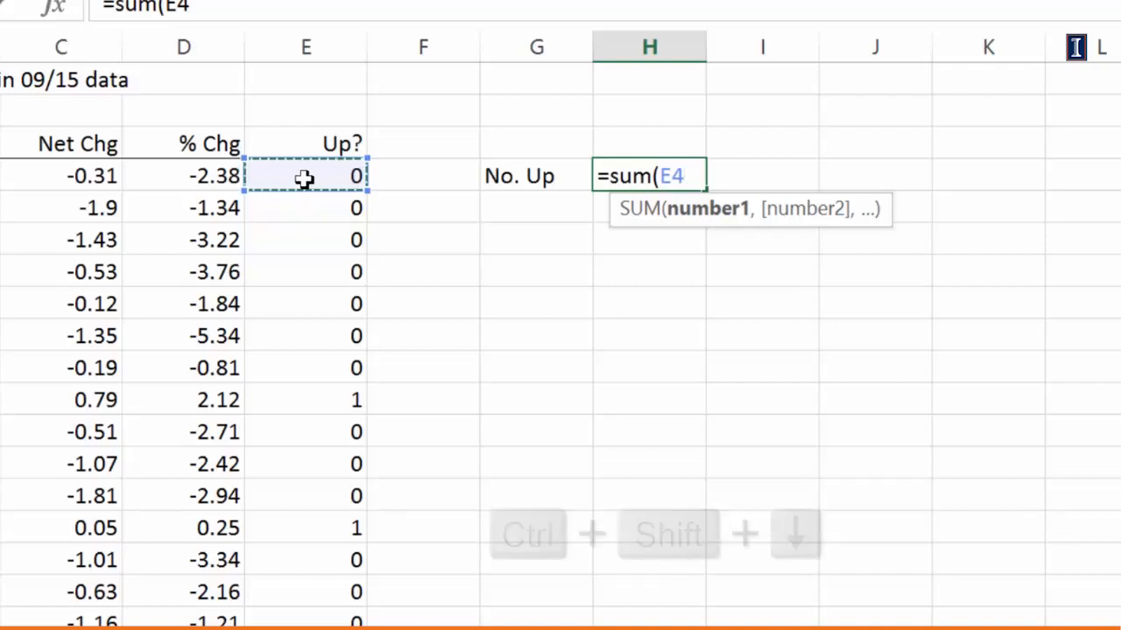
{"action": "key", "text": "ctrl+shift+Down"}
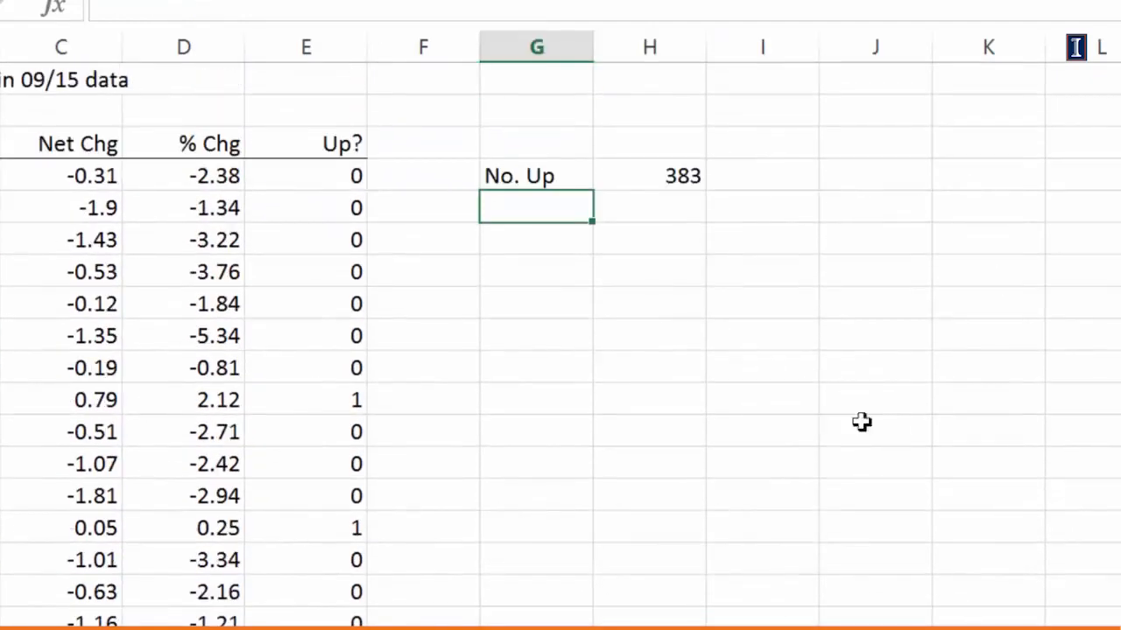
{"action": "left_click", "coordinate": [621, 174]}
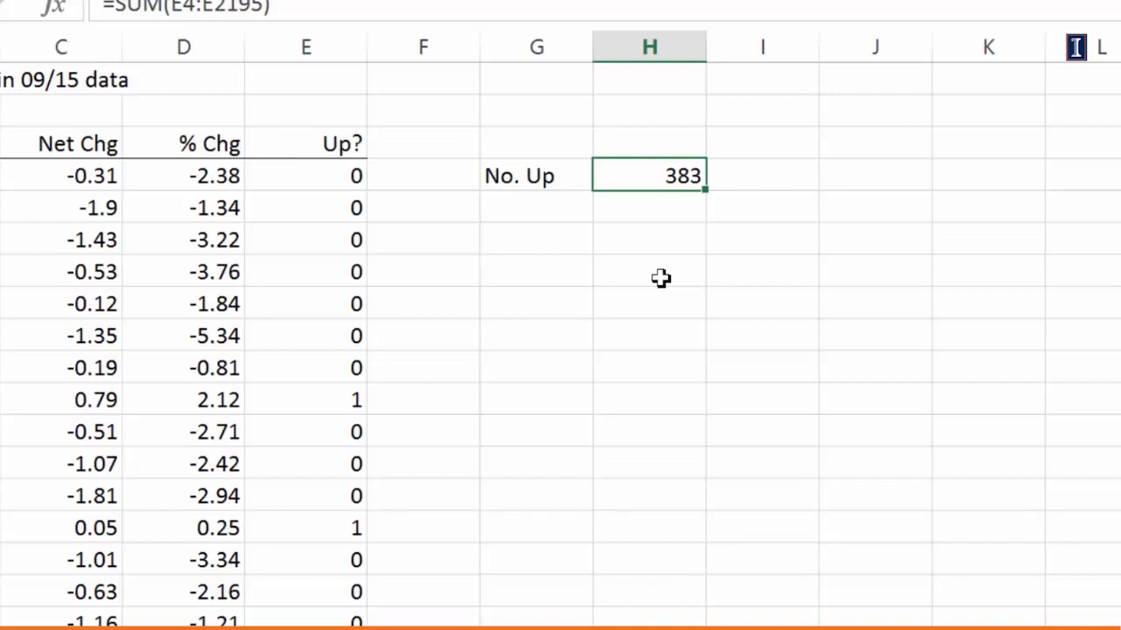
{"action": "left_click", "coordinate": [315, 184]}
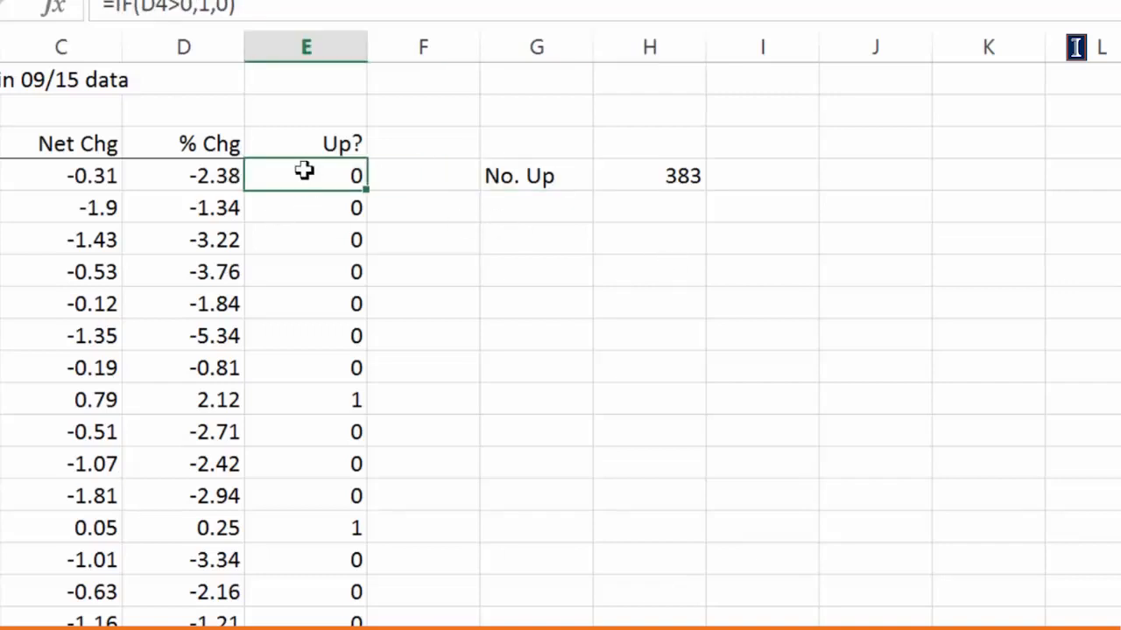
{"action": "left_click", "coordinate": [3, 176]}
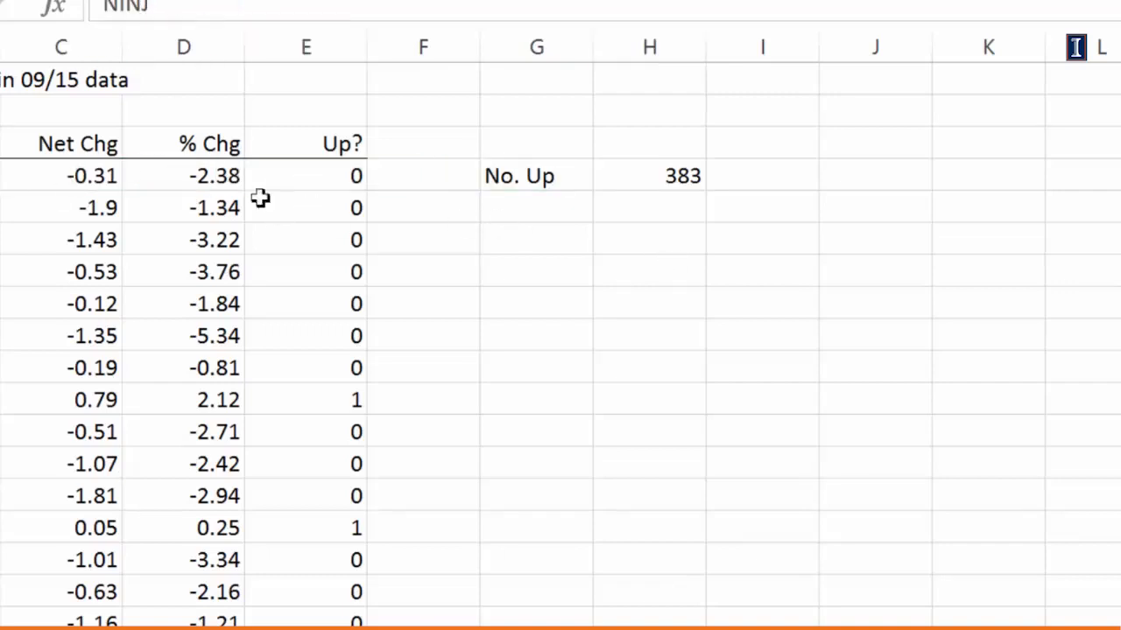
Step: Label cell G5 "count" and count the Up? flags in H5 with =COUNT(E4:E2195)
{"action": "left_click", "coordinate": [509, 195]}
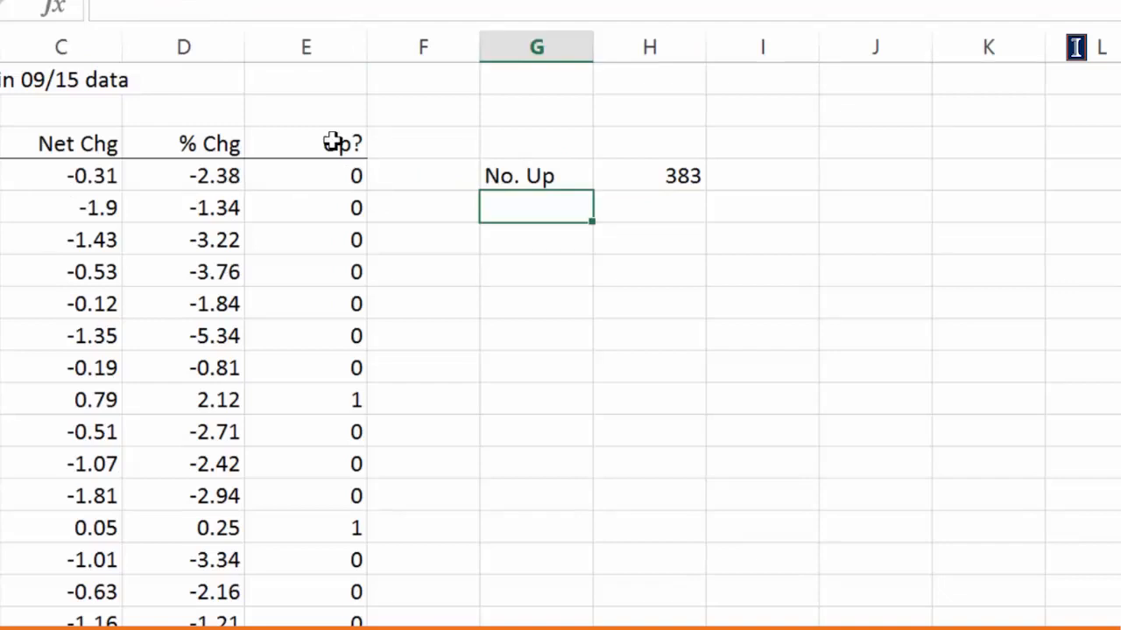
{"action": "type", "text": "count"}
{"action": "key", "text": "Tab"}
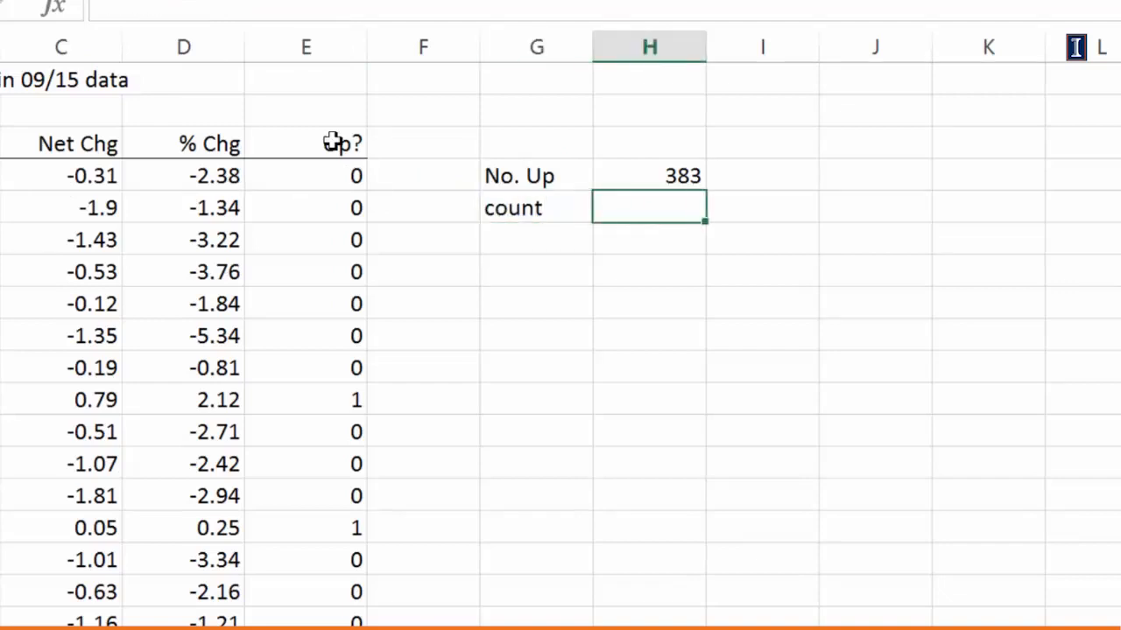
{"action": "type", "text": "=coun"}
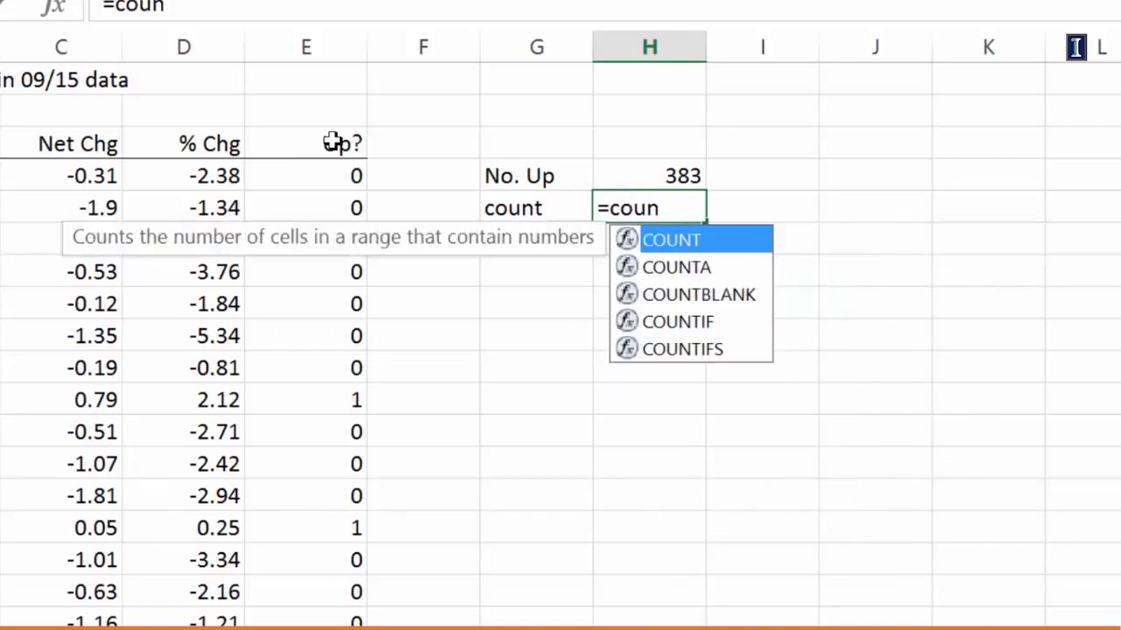
{"action": "type", "text": "t("}
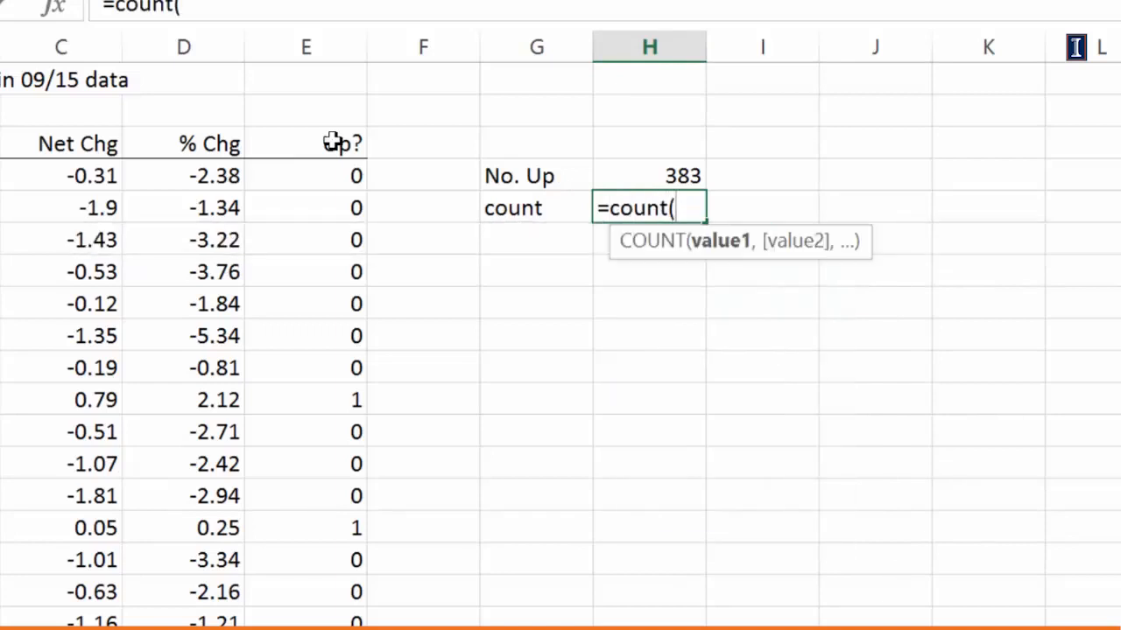
{"action": "left_click", "coordinate": [315, 176]}
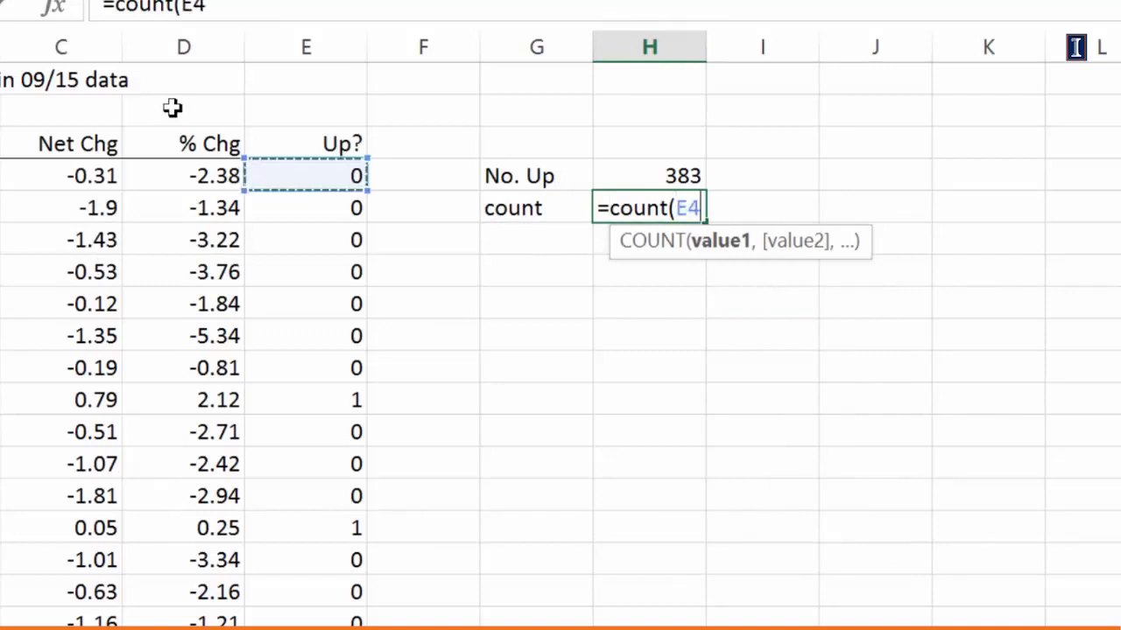
{"action": "key", "text": "ctrl+shift+Down"}
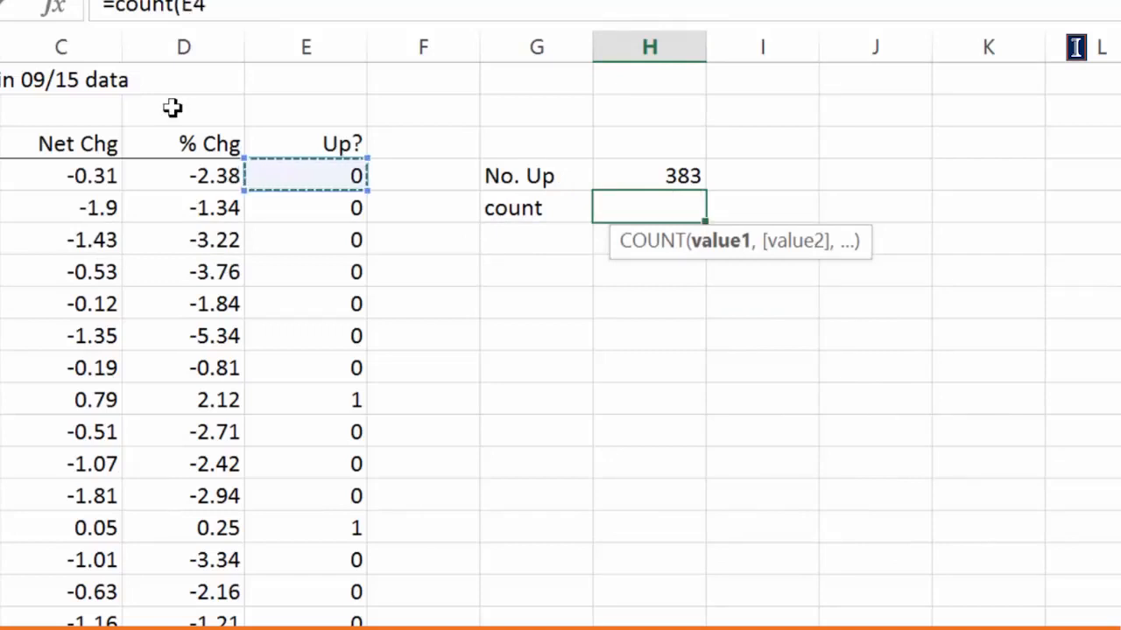
{"action": "key", "text": "Return"}
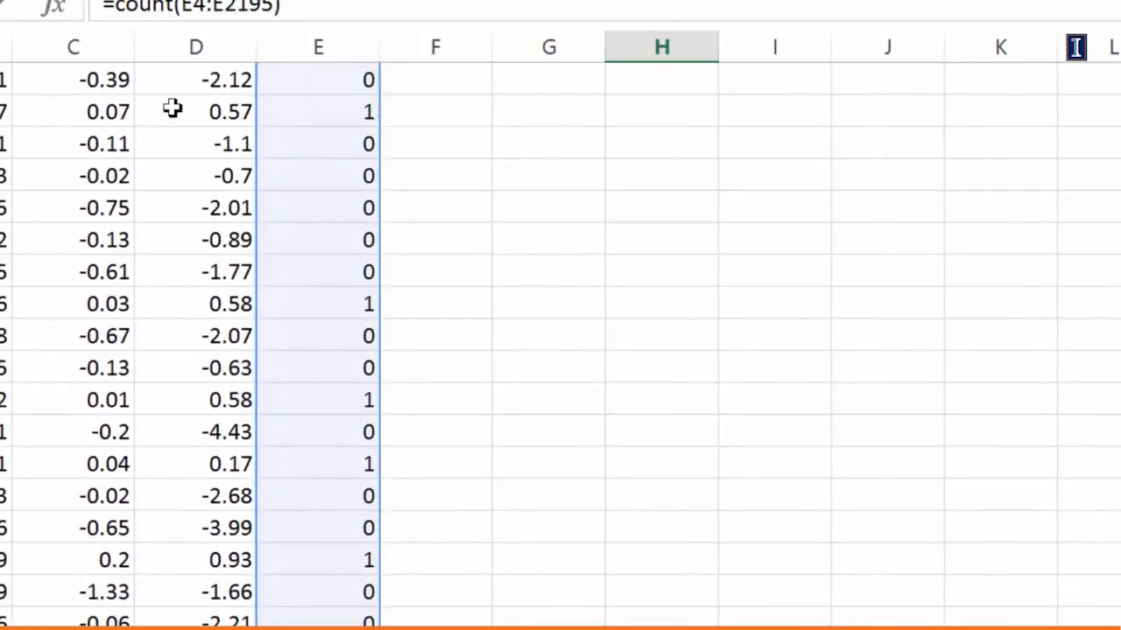
{"action": "left_click", "coordinate": [645, 215]}
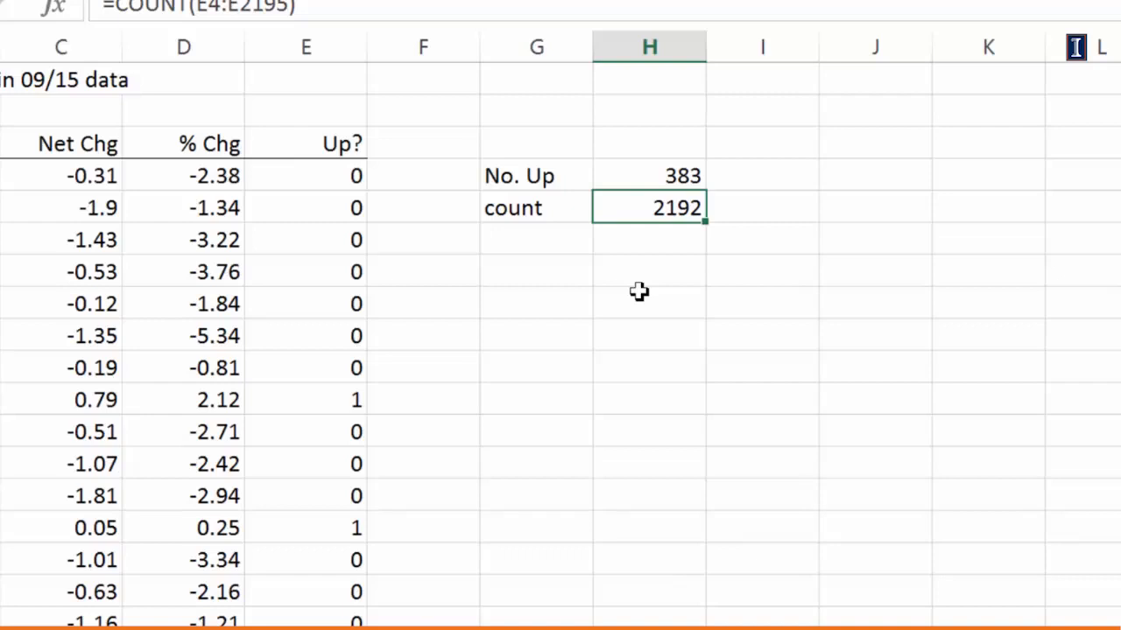
Step: Label cell G8 Prop "up" and calculate the proportion of rising stocks in H8 with =H4/H5
{"action": "left_click", "coordinate": [519, 296]}
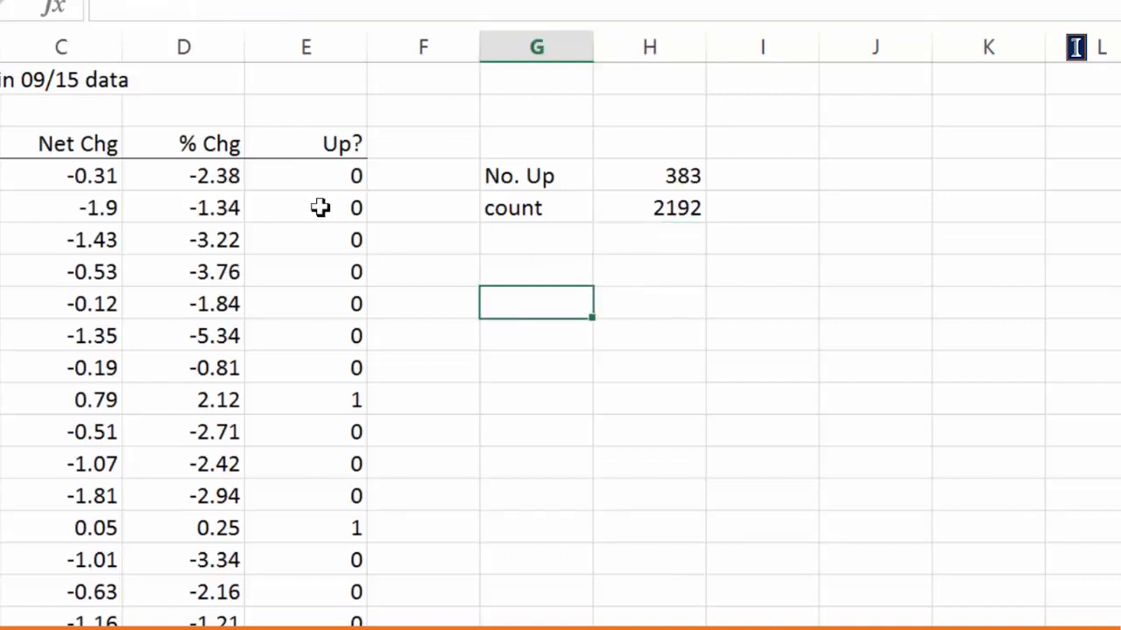
{"action": "type", "text": "Prop "}
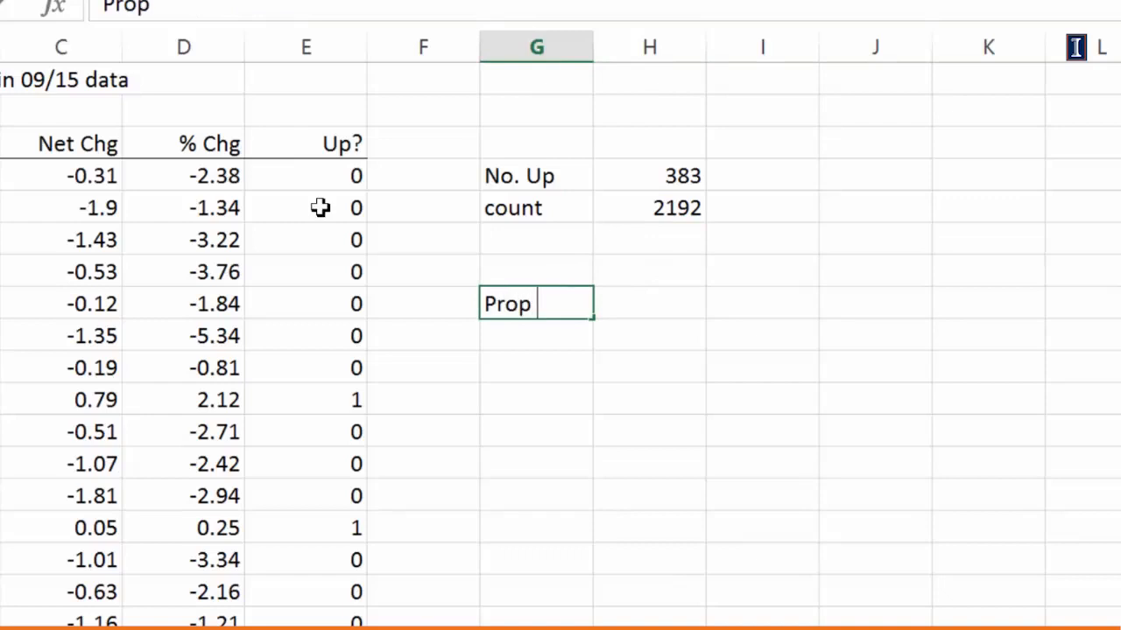
{"action": "type", "text": "\"up\""}
{"action": "key", "text": "Tab"}
{"action": "type", "text": "="}
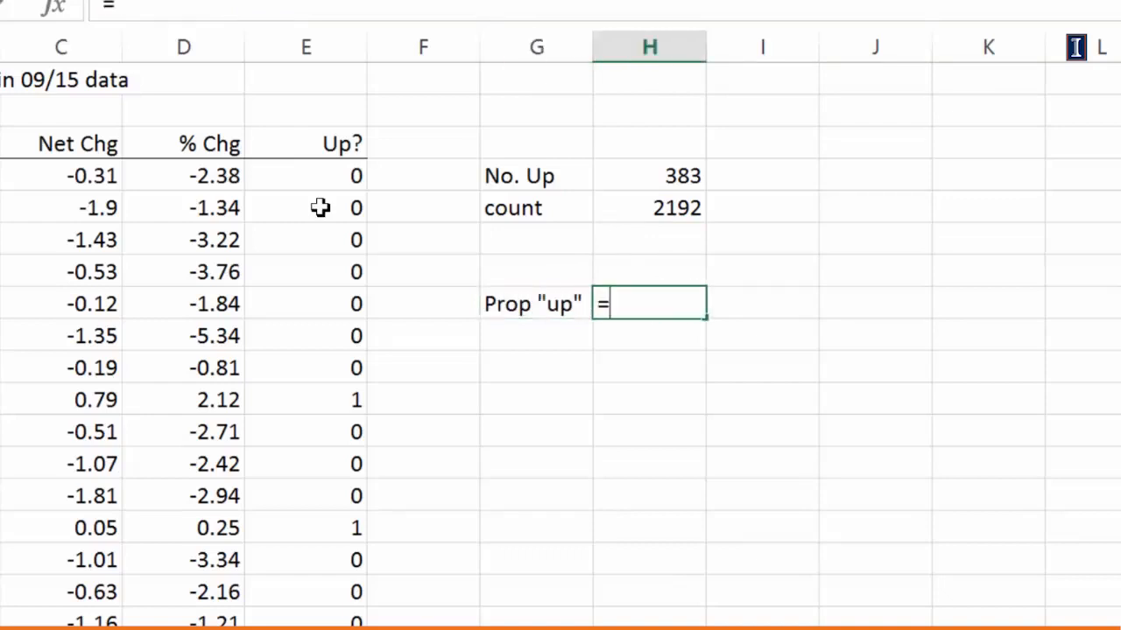
{"action": "left_click", "coordinate": [645, 171]}
{"action": "type", "text": "/"}
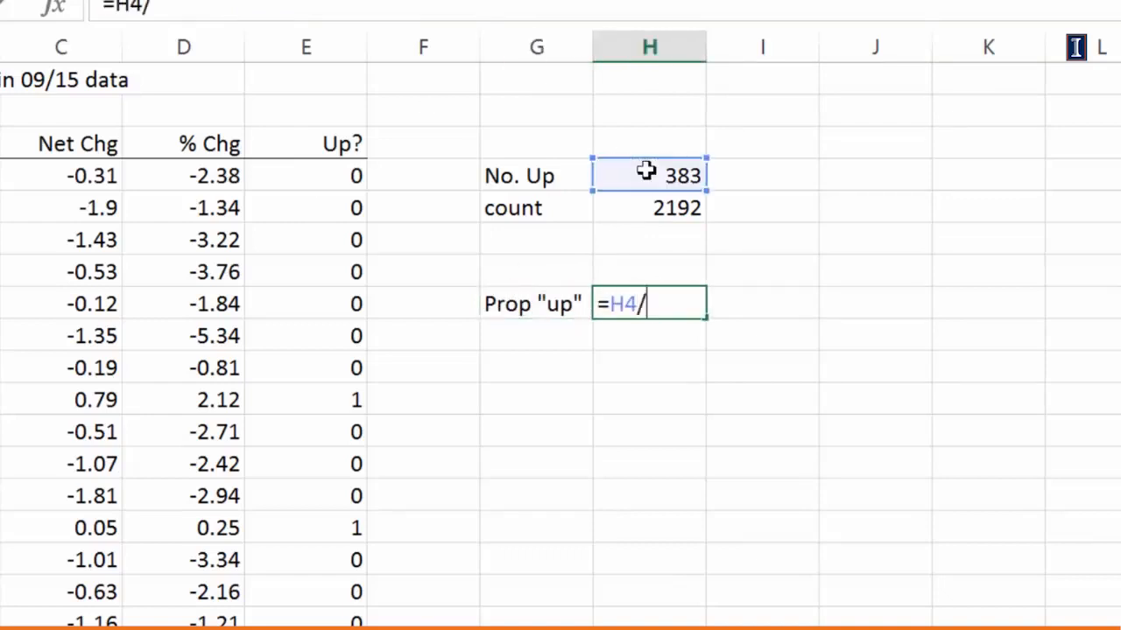
{"action": "left_click", "coordinate": [617, 215]}
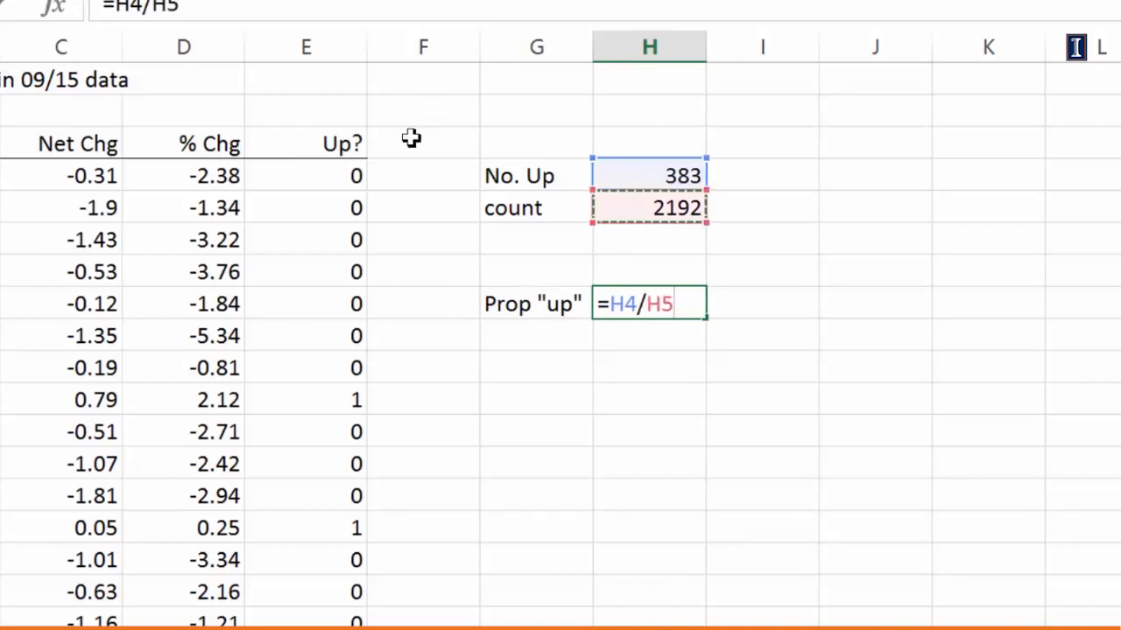
{"action": "key", "text": "Return"}
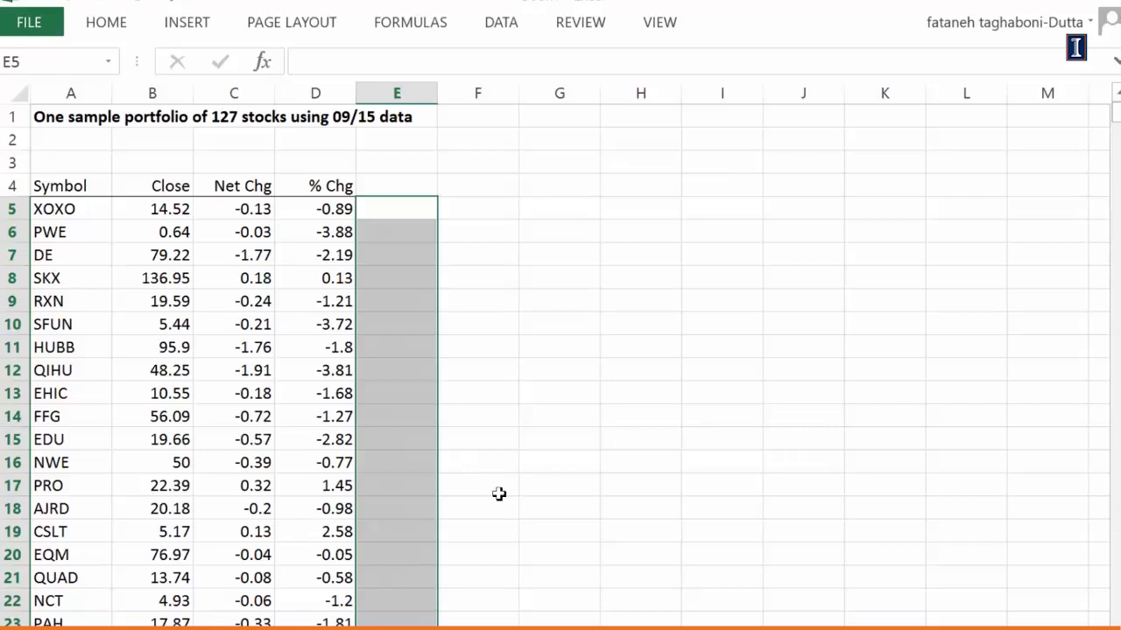
Step: Add the header "Up?" in cell E4 of the 127-stock sample portfolio sheet
{"action": "left_click", "coordinate": [405, 183]}
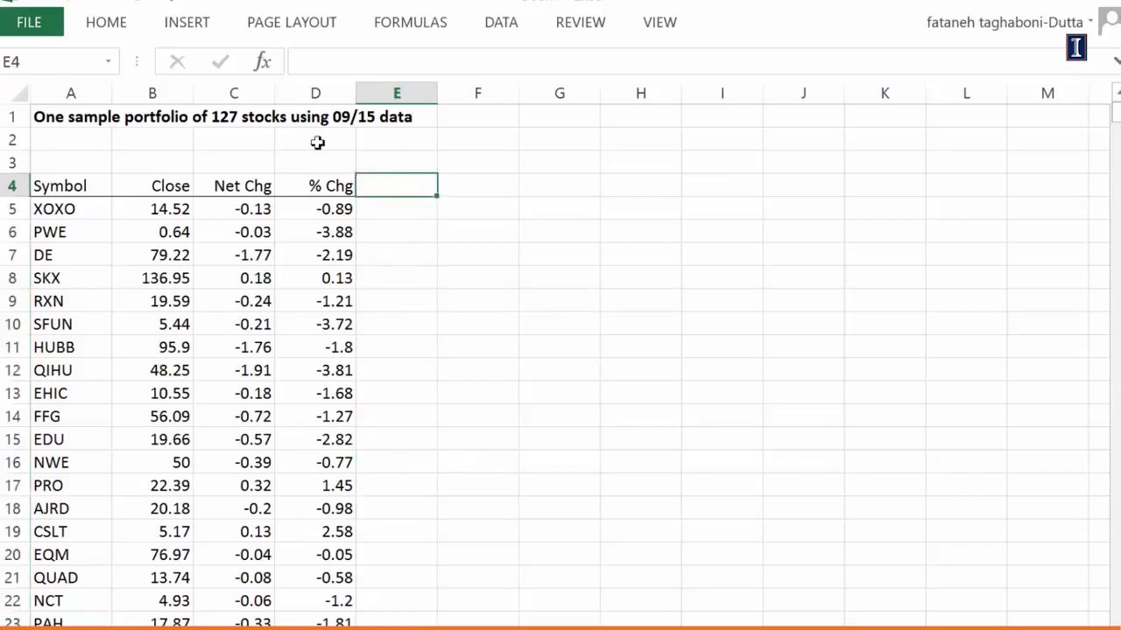
{"action": "type", "text": "Up"}
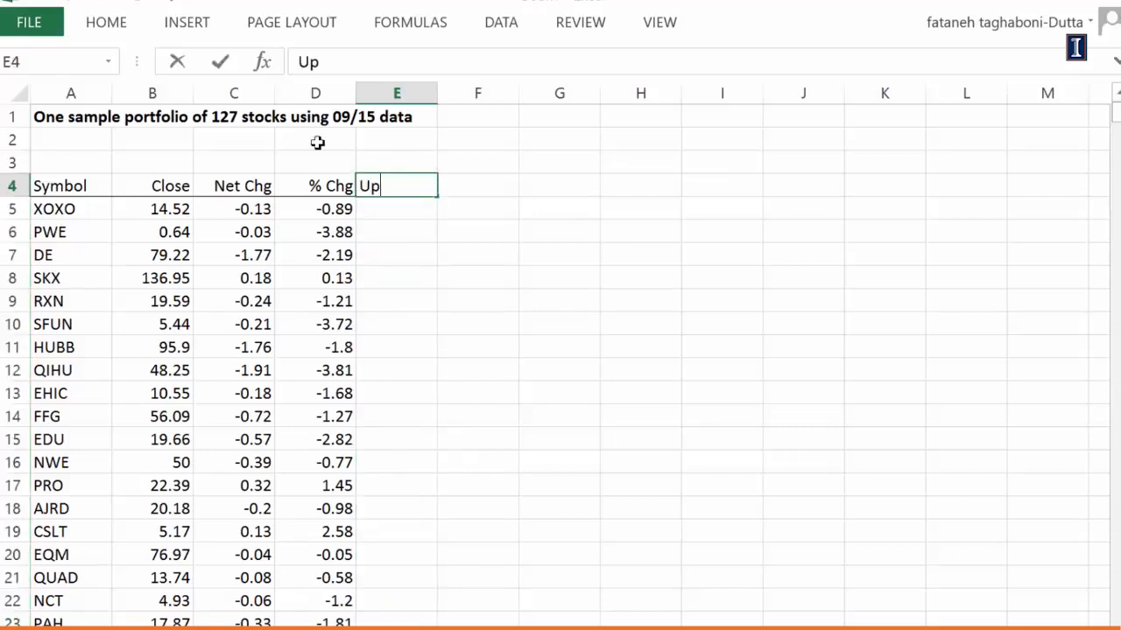
{"action": "type", "text": "?"}
{"action": "key", "text": "Return"}
Step: Enter =IF(D5>0,1,0) in cell E5 to flag whether the sample's first stock has a positive percent change
{"action": "type", "text": "="}
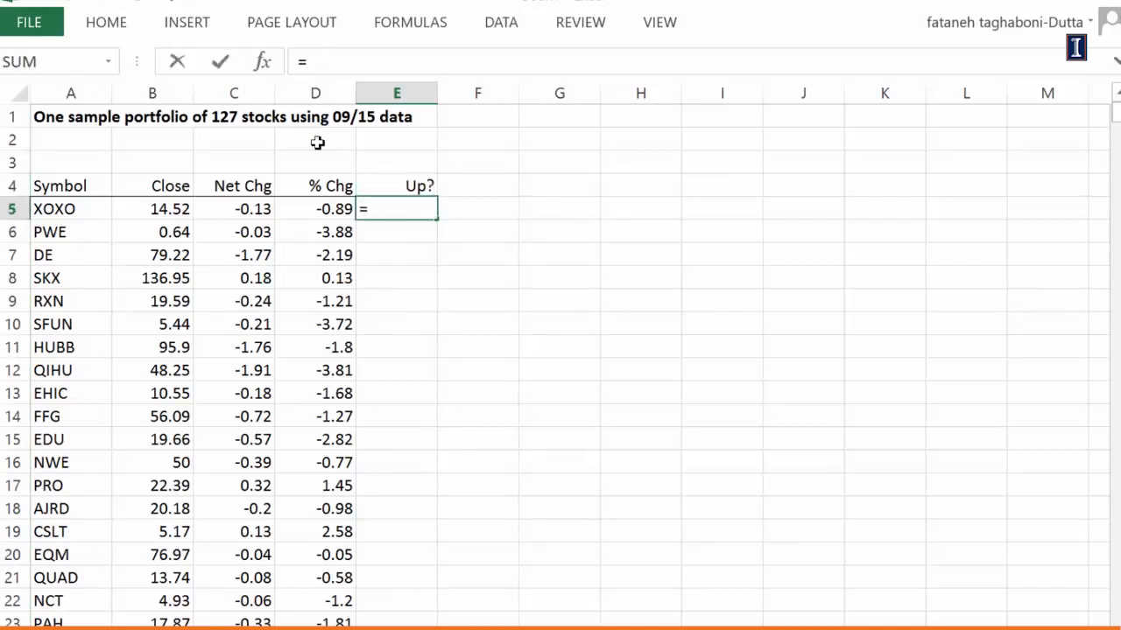
{"action": "type", "text": "if("}
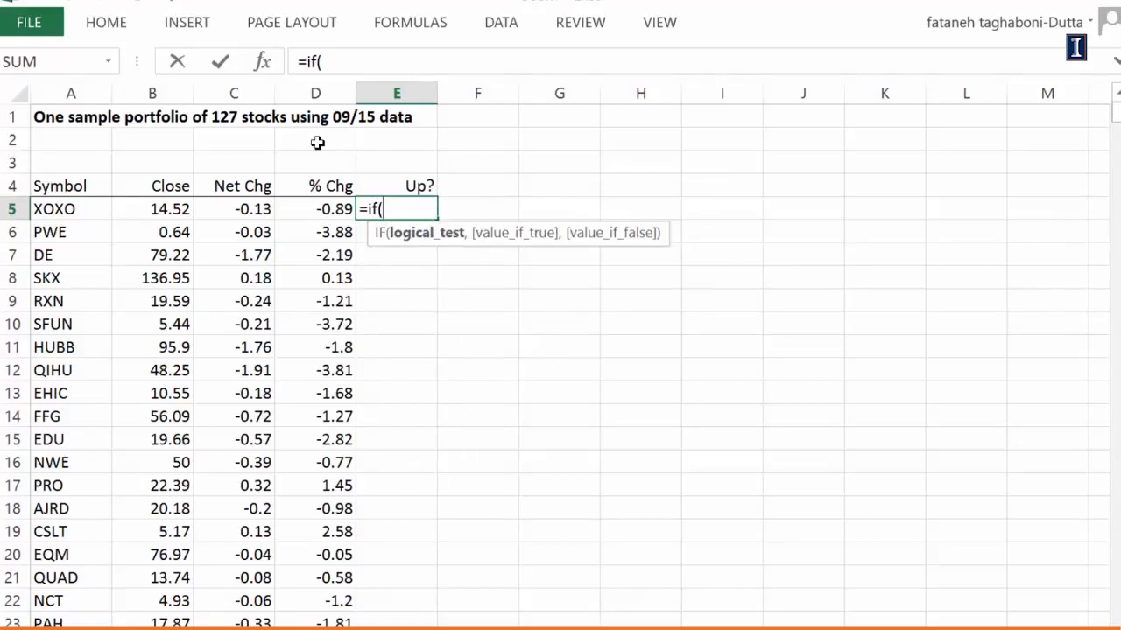
{"action": "left_click", "coordinate": [311, 204]}
{"action": "type", "text": ">0"}
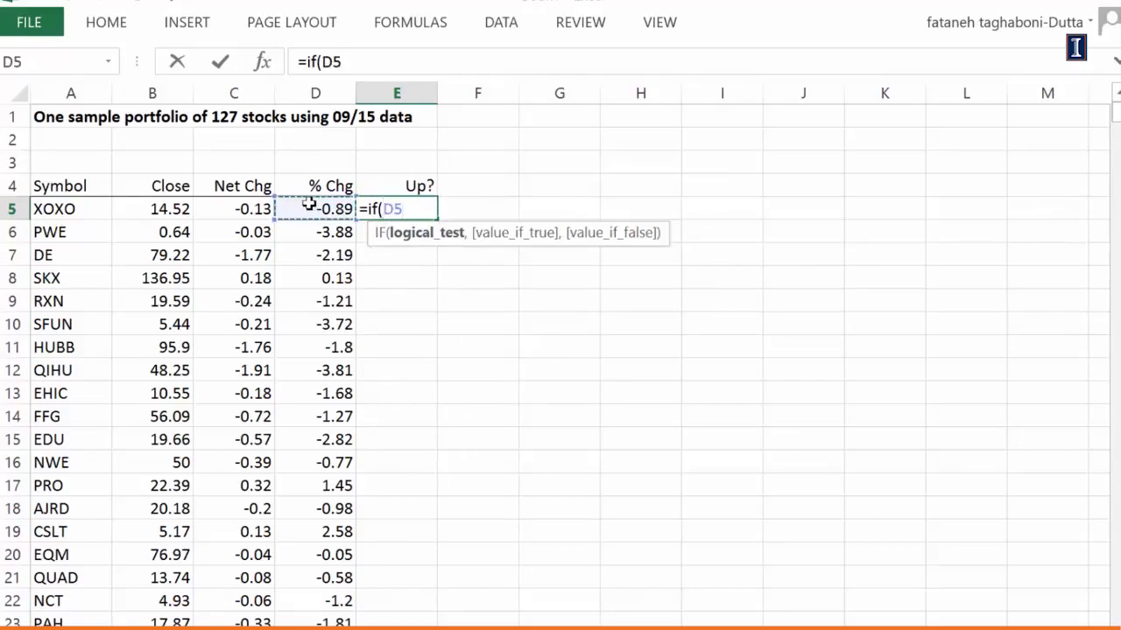
{"action": "type", "text": ","}
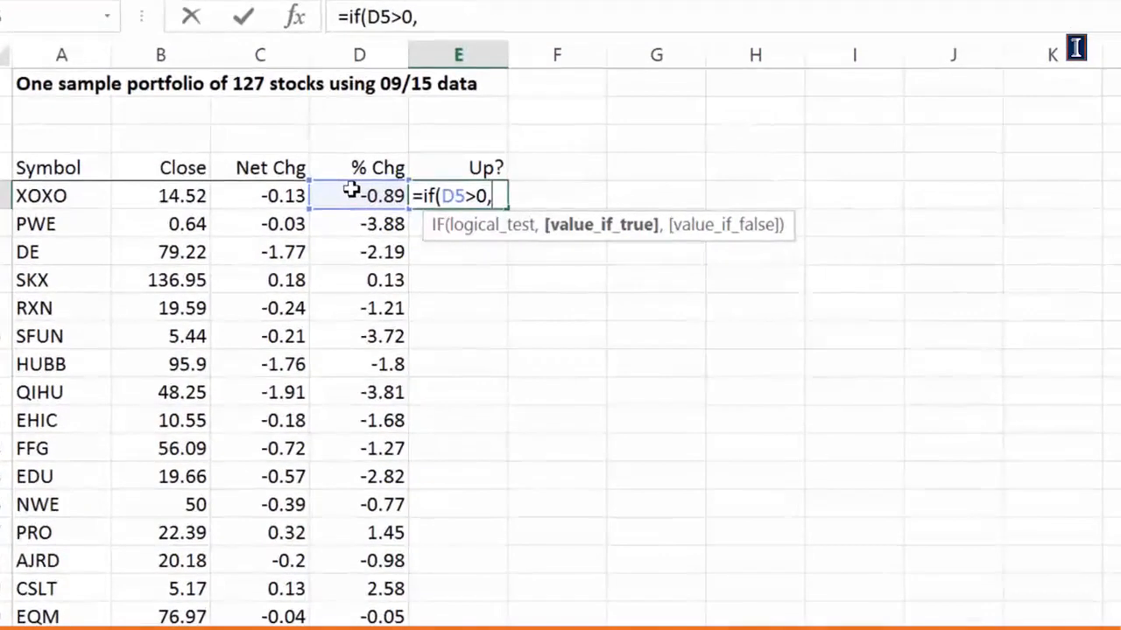
{"action": "type", "text": "1,0)"}
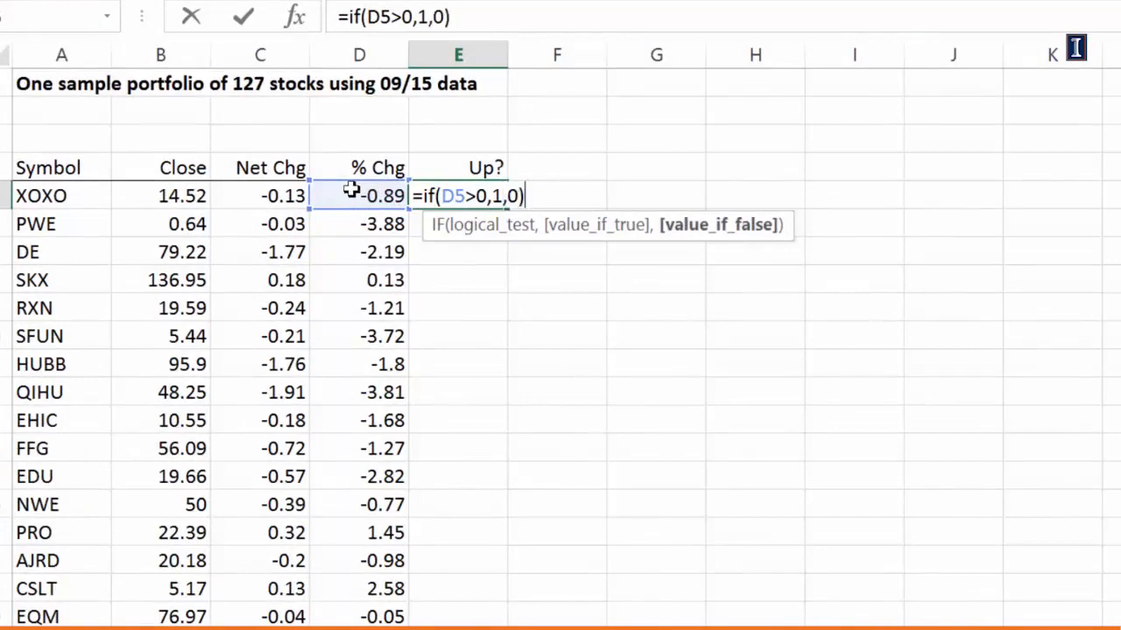
{"action": "key", "text": "Return"}
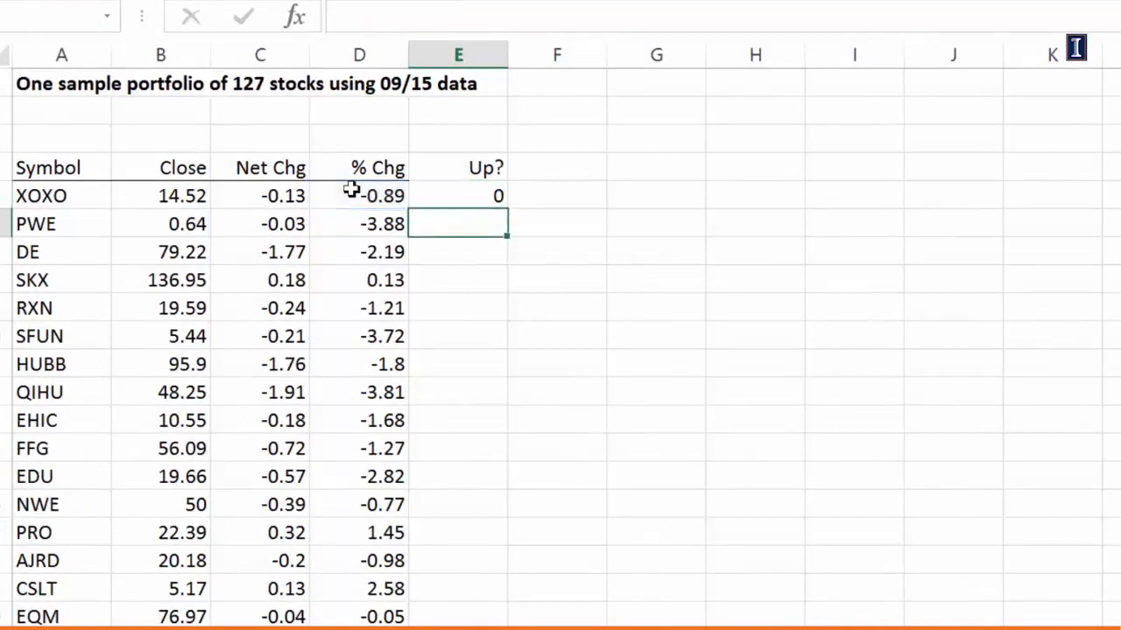
Step: Fill the IF formula from E5 down the Up? column to the last sample stock and check the filled range
{"action": "left_click", "coordinate": [468, 197]}
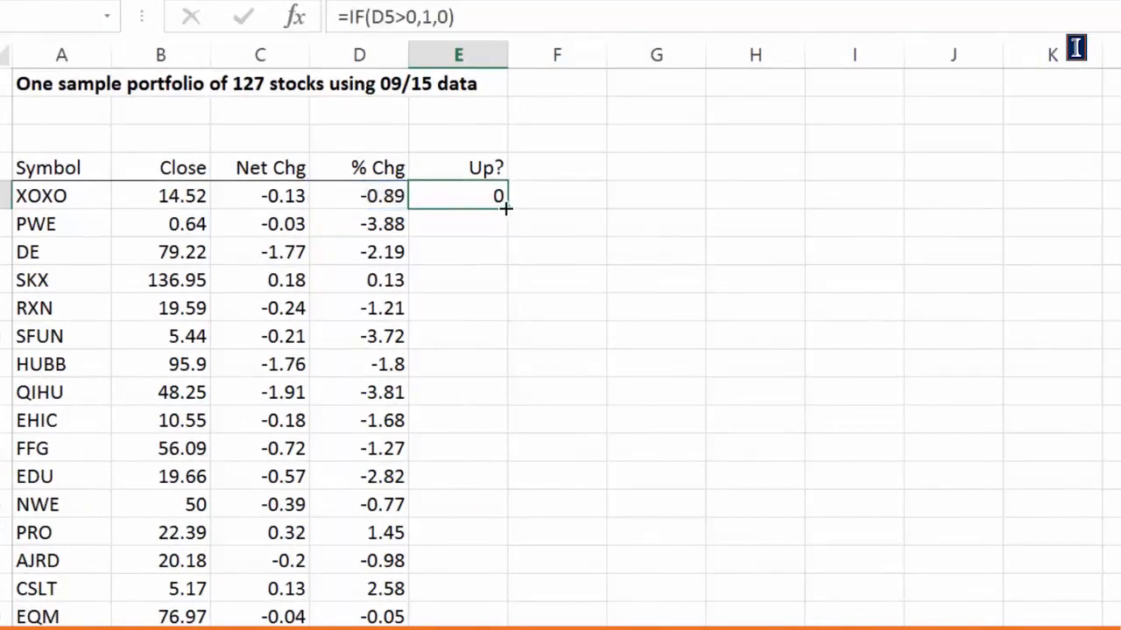
{"action": "double_click", "coordinate": [511, 210]}
{"action": "left_click", "coordinate": [497, 205]}
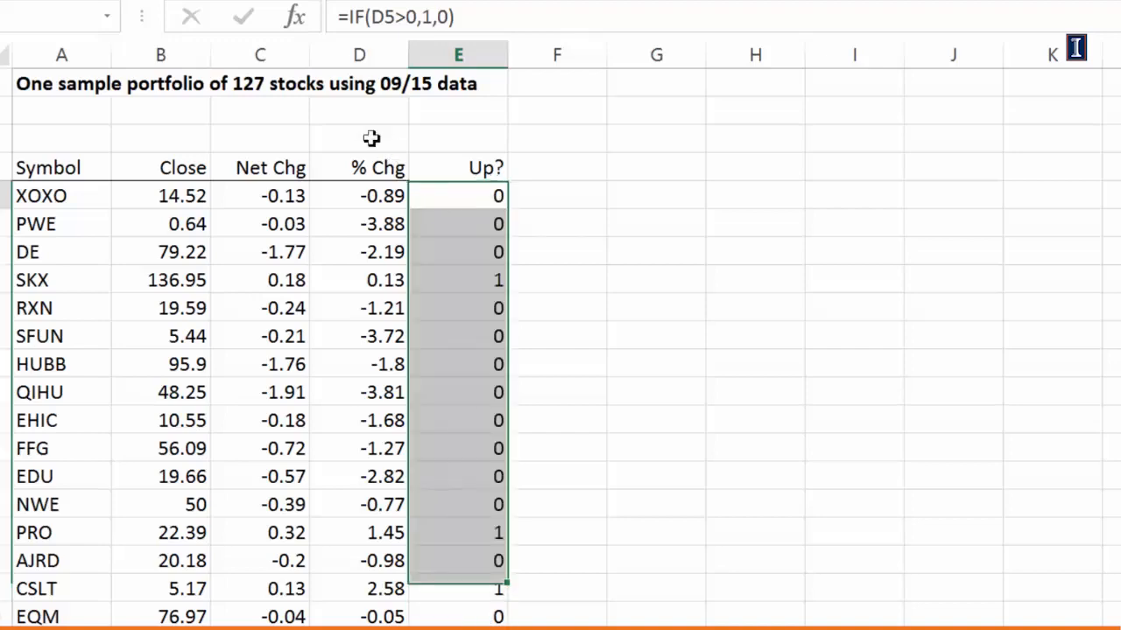
{"action": "key", "text": "ctrl+shift+Down"}
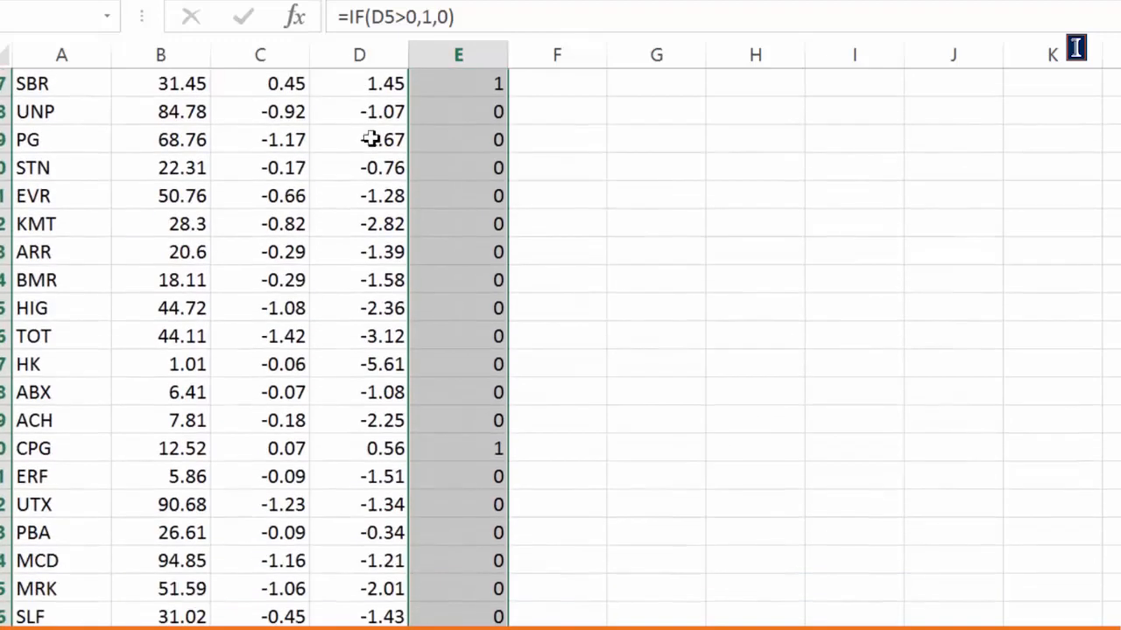
{"action": "key", "text": "ctrl+shift+Up"}
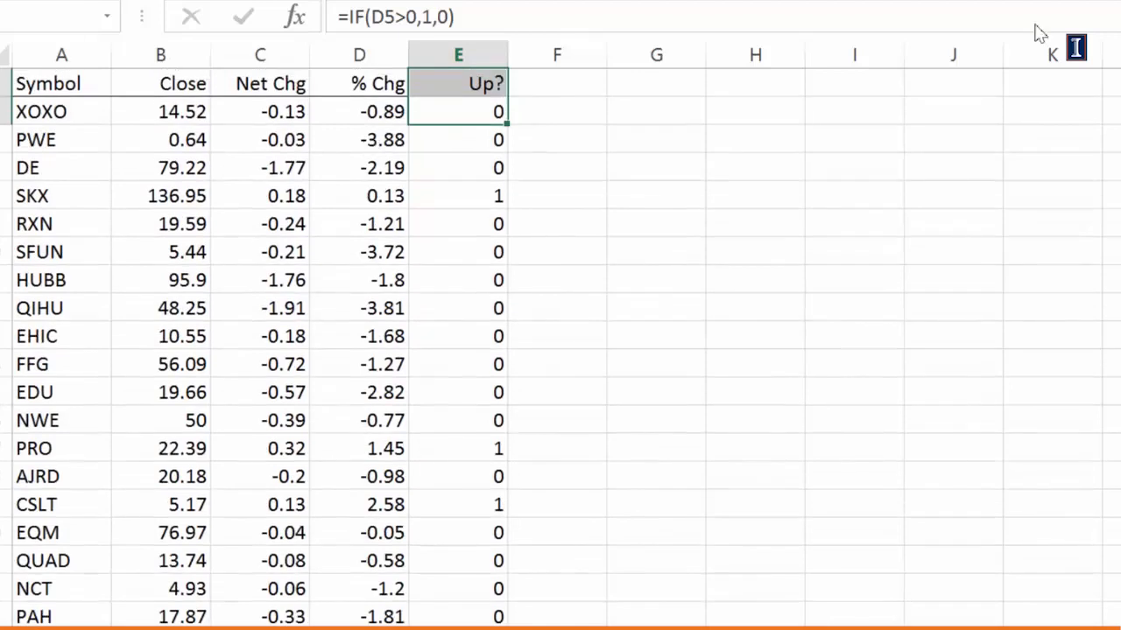
{"action": "scroll", "coordinate": [1038, 35], "scroll_direction": "up", "scroll_amount": 1}
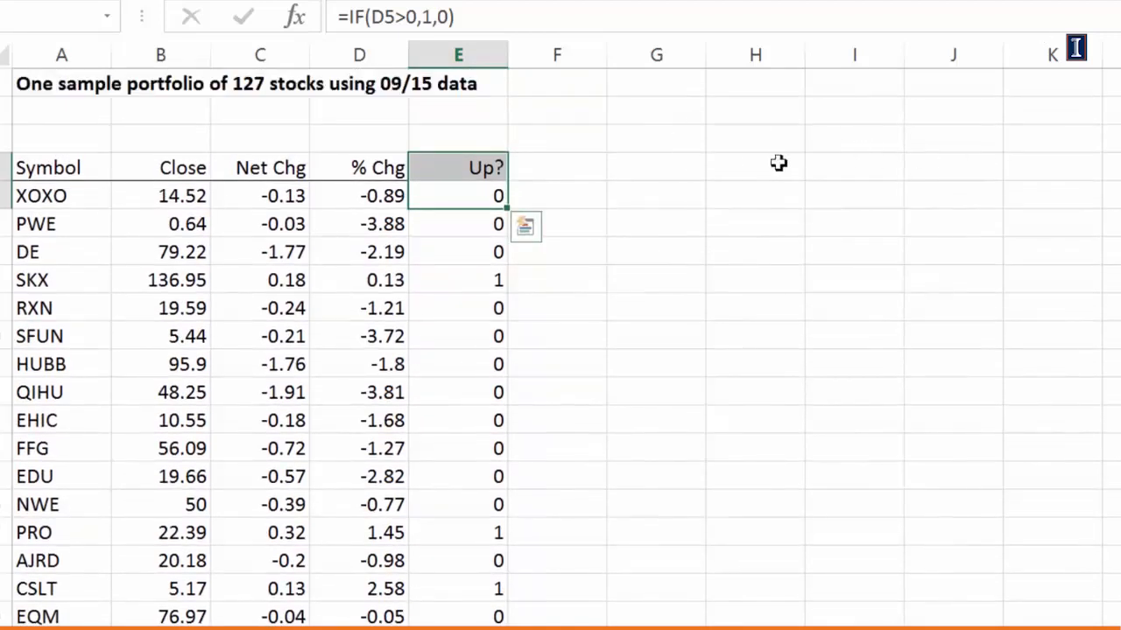
Step: Label cell H4 "sum up" and total the sample's Up? flags in I4 with =SUM(E5:E131)
{"action": "left_click", "coordinate": [720, 169]}
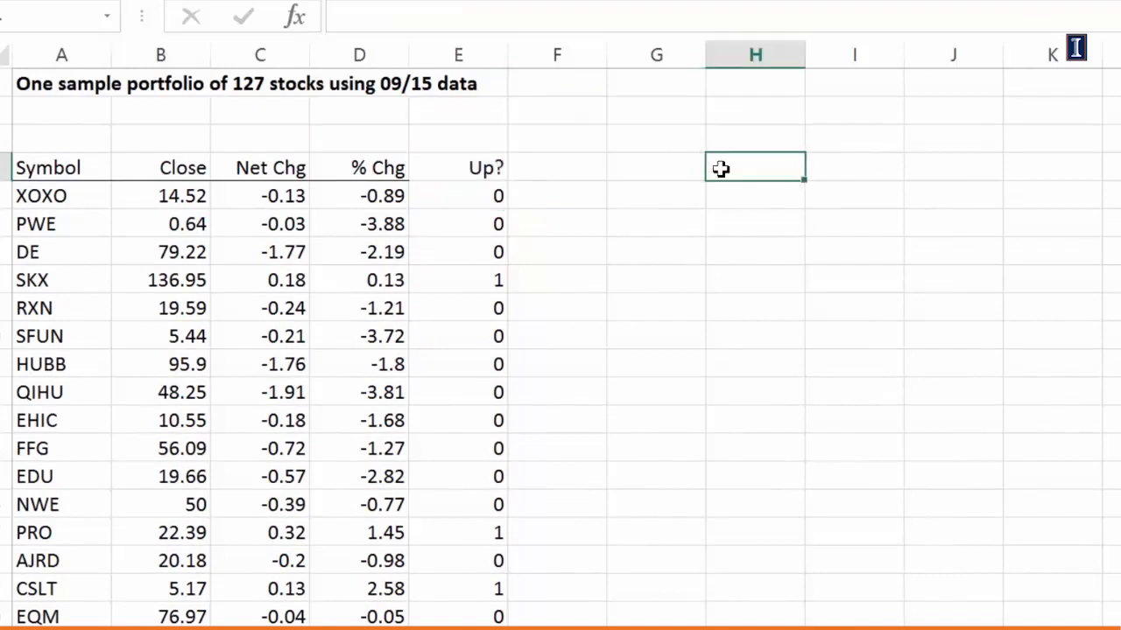
{"action": "type", "text": "sum up"}
{"action": "key", "text": "Tab"}
{"action": "type", "text": "=sum("}
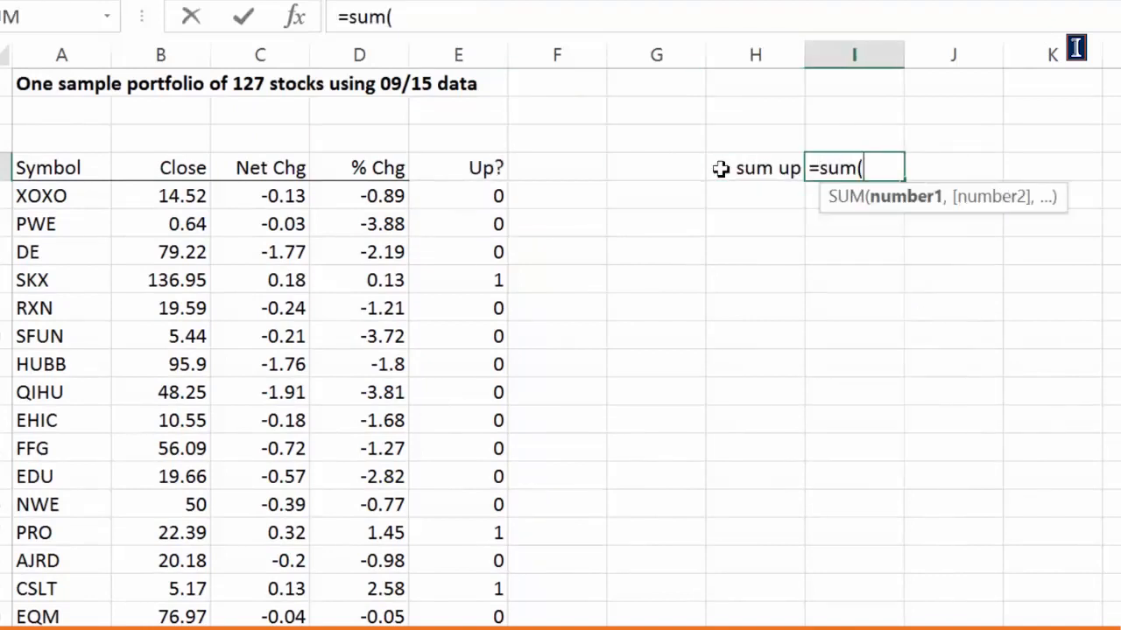
{"action": "left_click", "coordinate": [472, 195]}
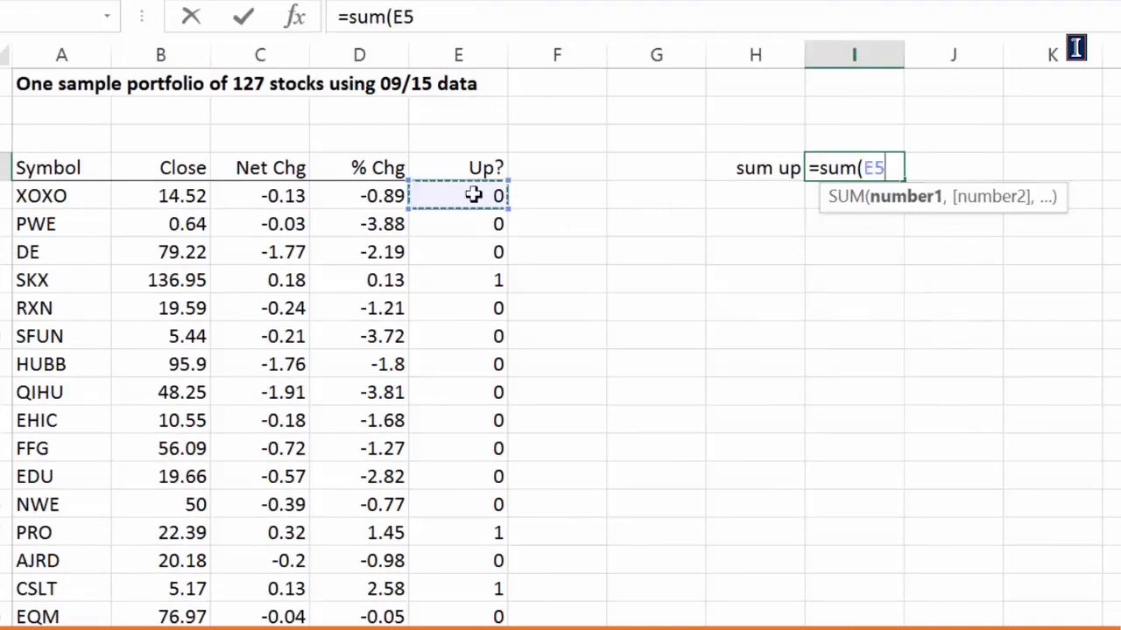
{"action": "key", "text": "ctrl+shift+Down"}
{"action": "key", "text": "Return"}
Step: Label cell H5 "count" and count the sample's Up? flags in I5 with the COUNT function
{"action": "type", "text": "co"}
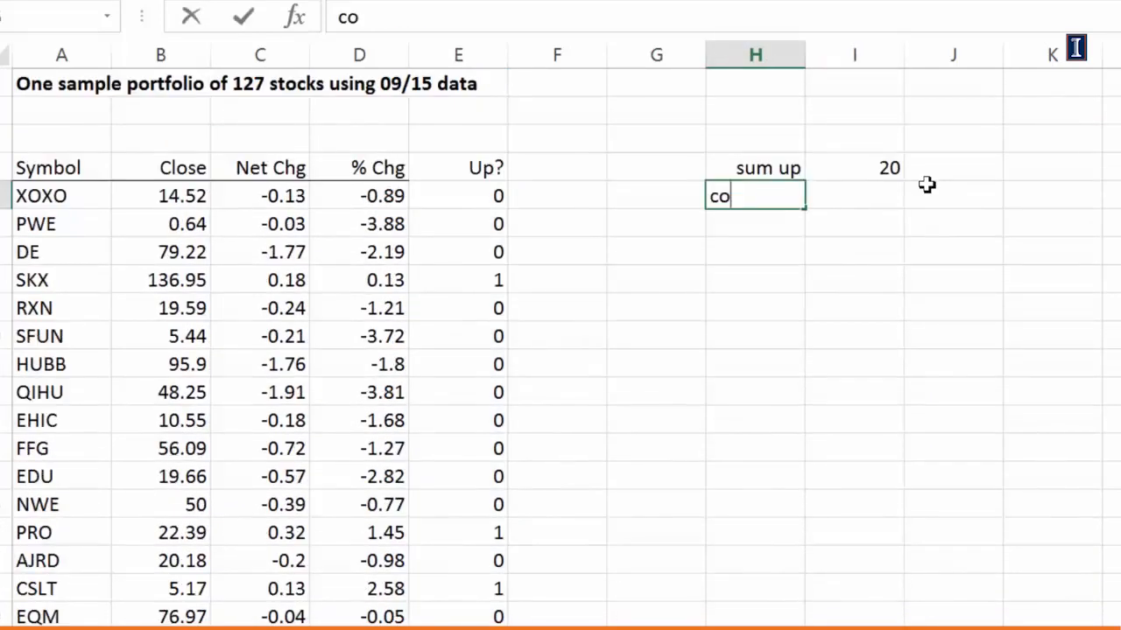
{"action": "type", "text": "unt"}
{"action": "key", "text": "Tab"}
{"action": "type", "text": "=count"}
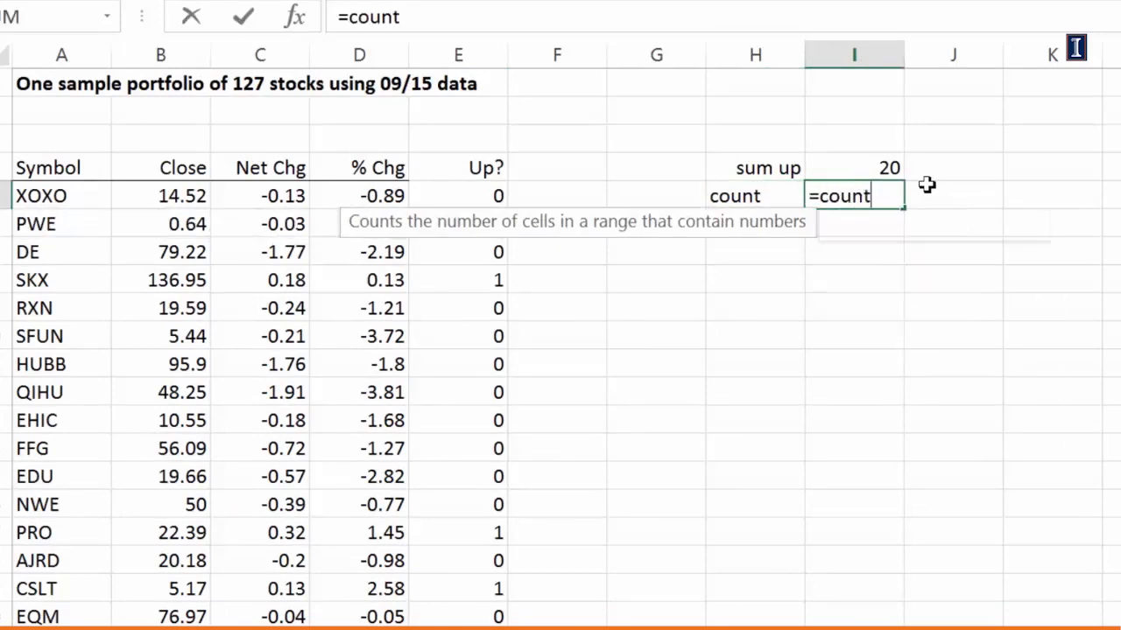
{"action": "type", "text": "("}
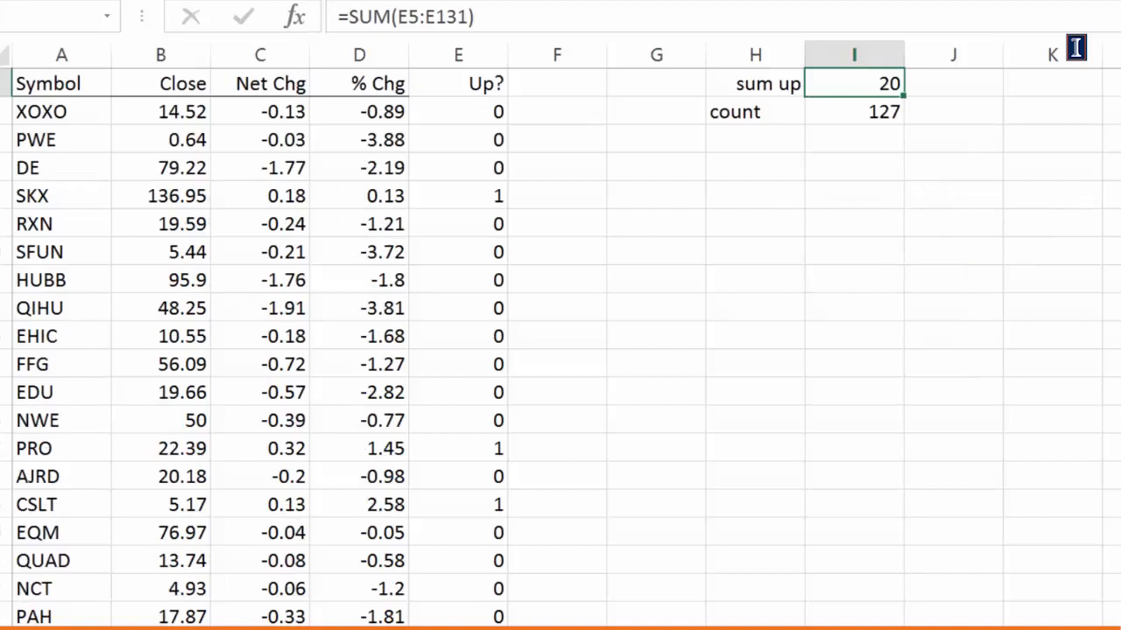
{"action": "scroll", "coordinate": [1037, 48], "scroll_direction": "up", "scroll_amount": 1}
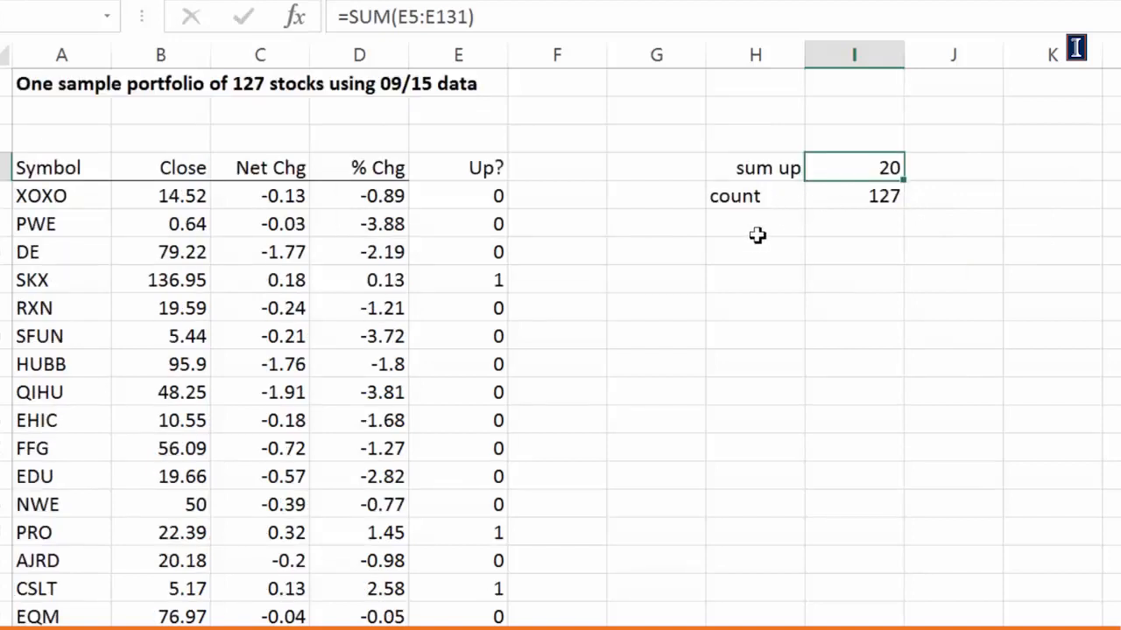
Step: Label cell H7 "Prop up" and calculate the sample proportion in I7 with =I4/I5
{"action": "left_click", "coordinate": [751, 241]}
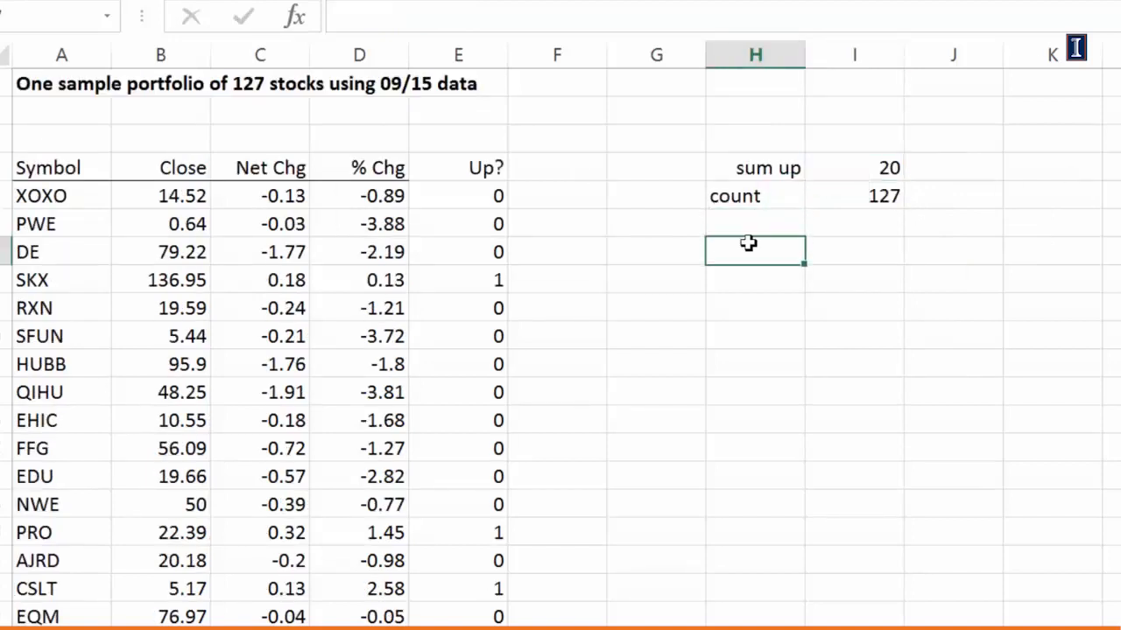
{"action": "type", "text": "Prop"}
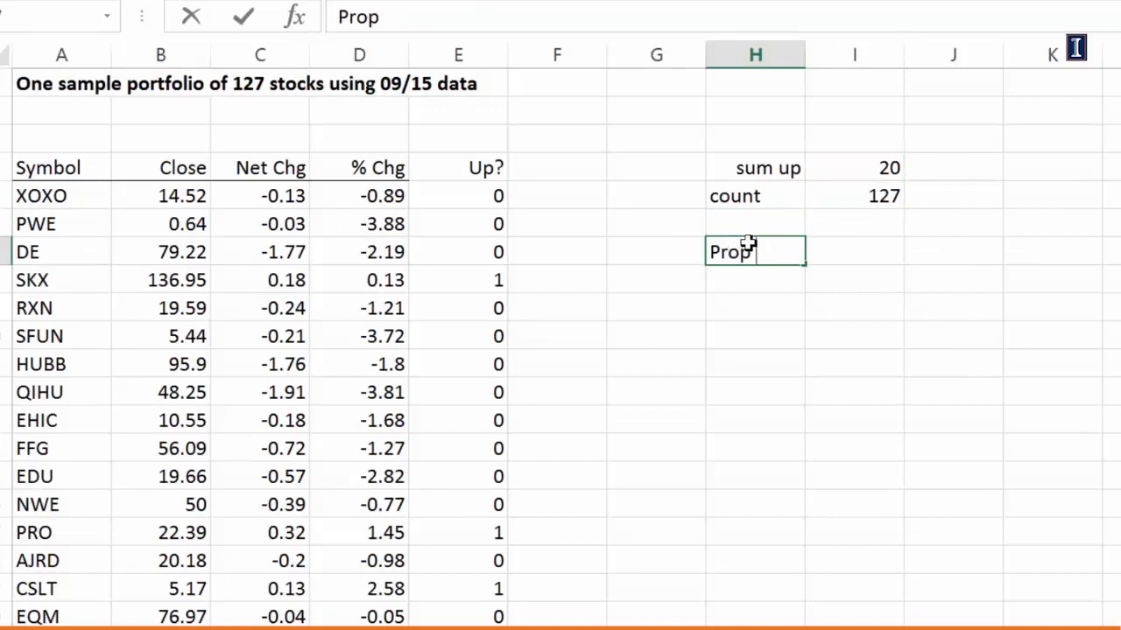
{"action": "type", "text": " up"}
{"action": "key", "text": "Tab"}
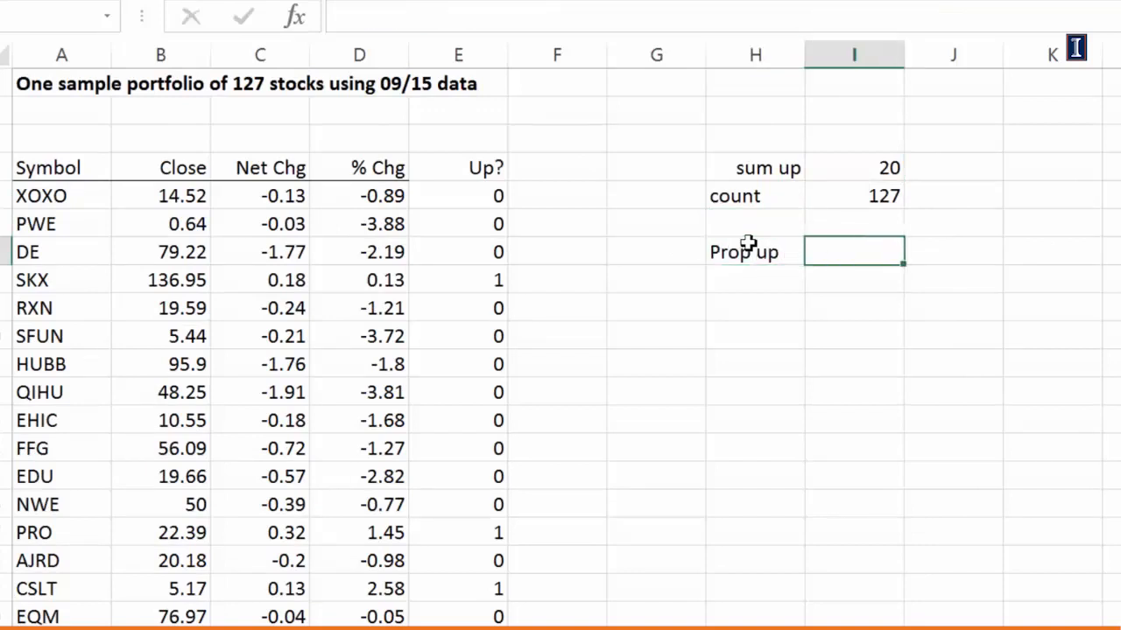
{"action": "type", "text": "="}
{"action": "left_click", "coordinate": [828, 166]}
{"action": "type", "text": "/"}
{"action": "left_click", "coordinate": [840, 193]}
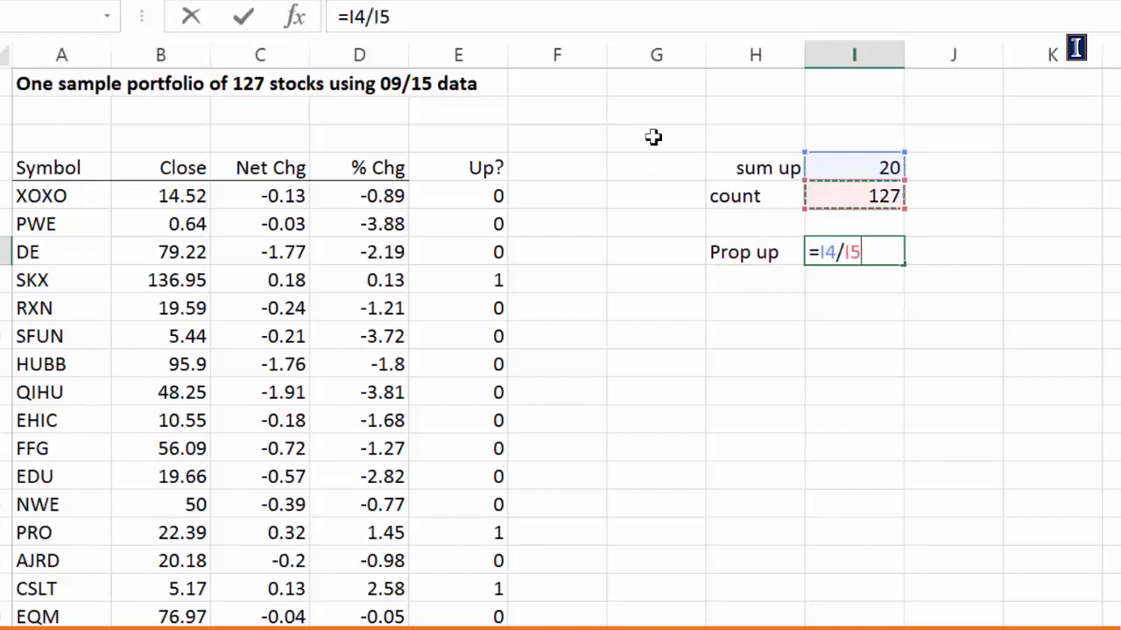
{"action": "key", "text": "Return"}
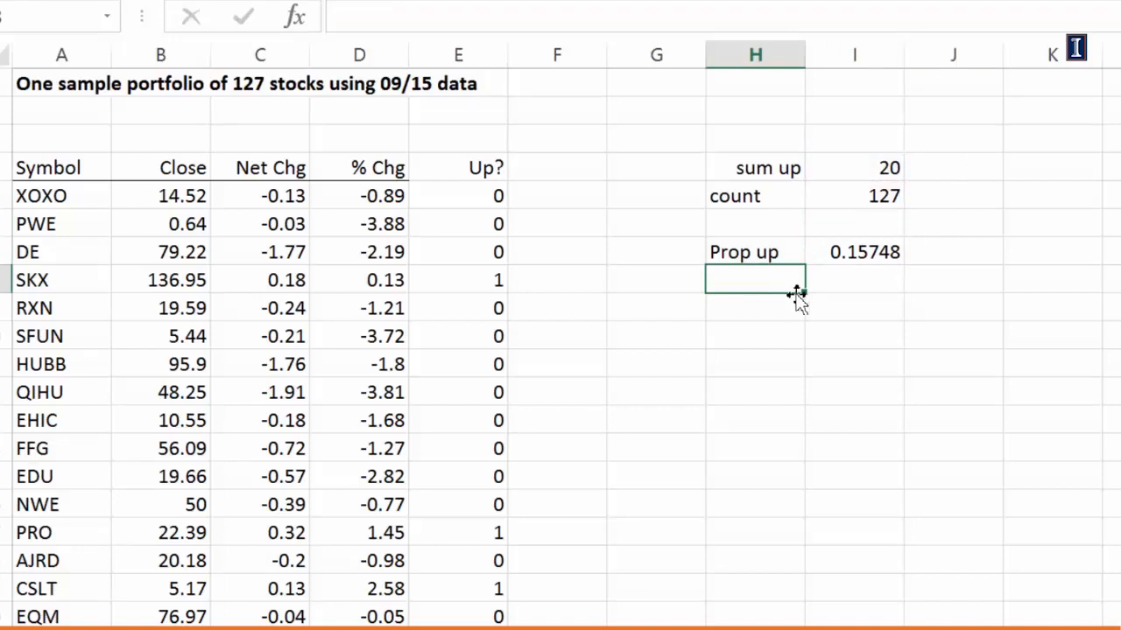
{"action": "left_click", "coordinate": [832, 252]}
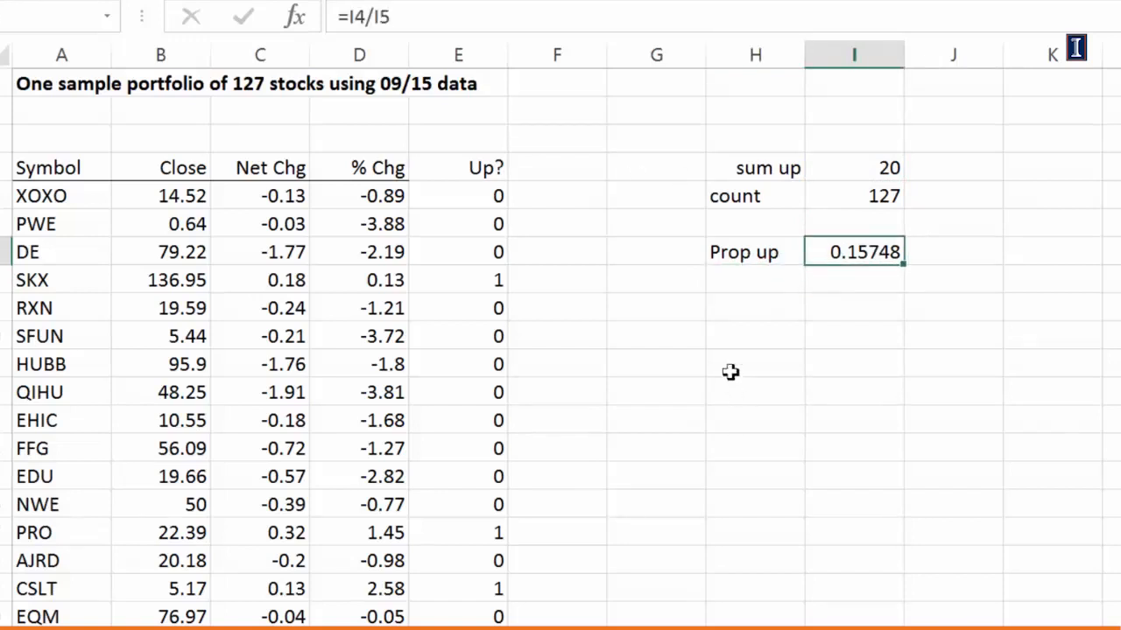
Step: Enter the heading "95% Conf" in cell H10 below the sample proportion
{"action": "left_click", "coordinate": [730, 327]}
{"action": "type", "text": "95% Conf"}
{"action": "key", "text": "Return"}
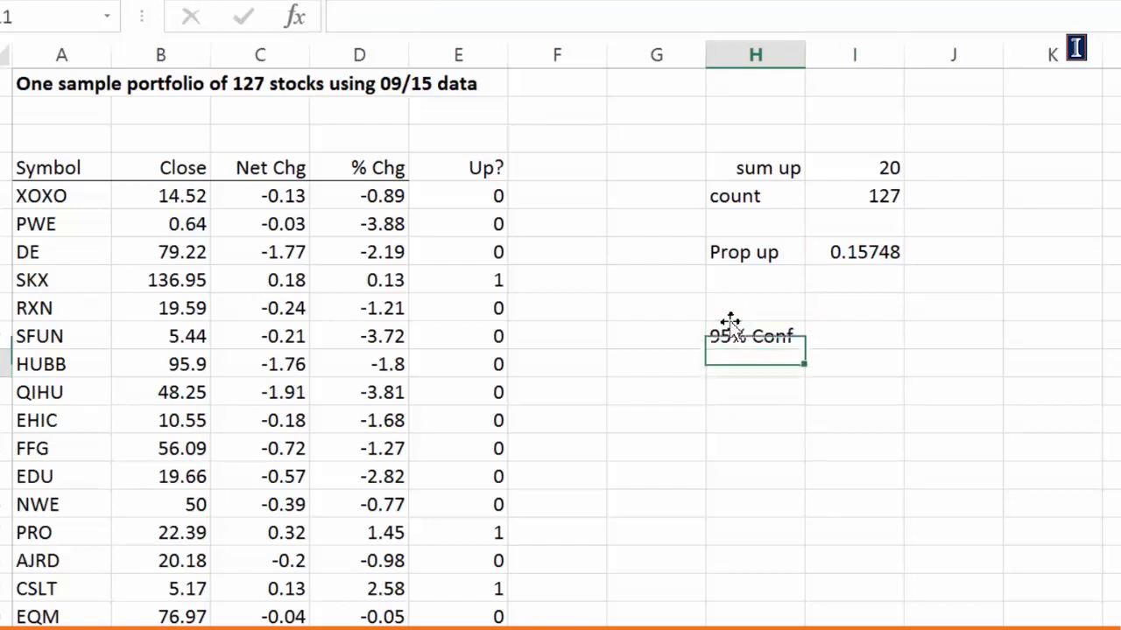
Step: Label cell H12 "z" and calculate the critical value in I12 with =NORM.S.INV(.975)
{"action": "key", "text": "Return"}
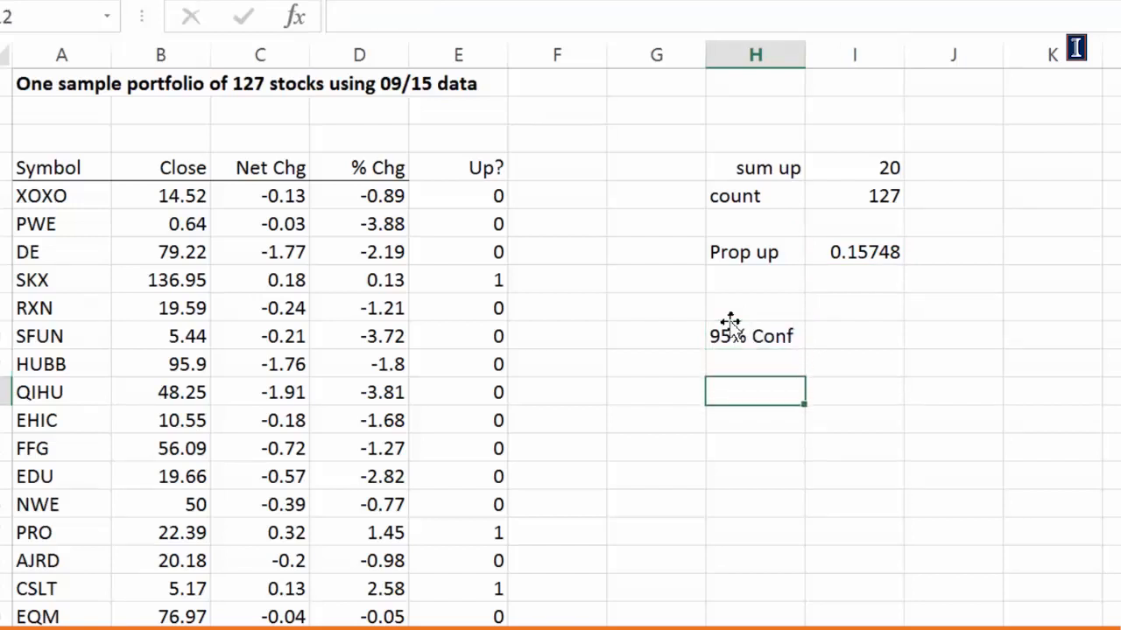
{"action": "type", "text": "z"}
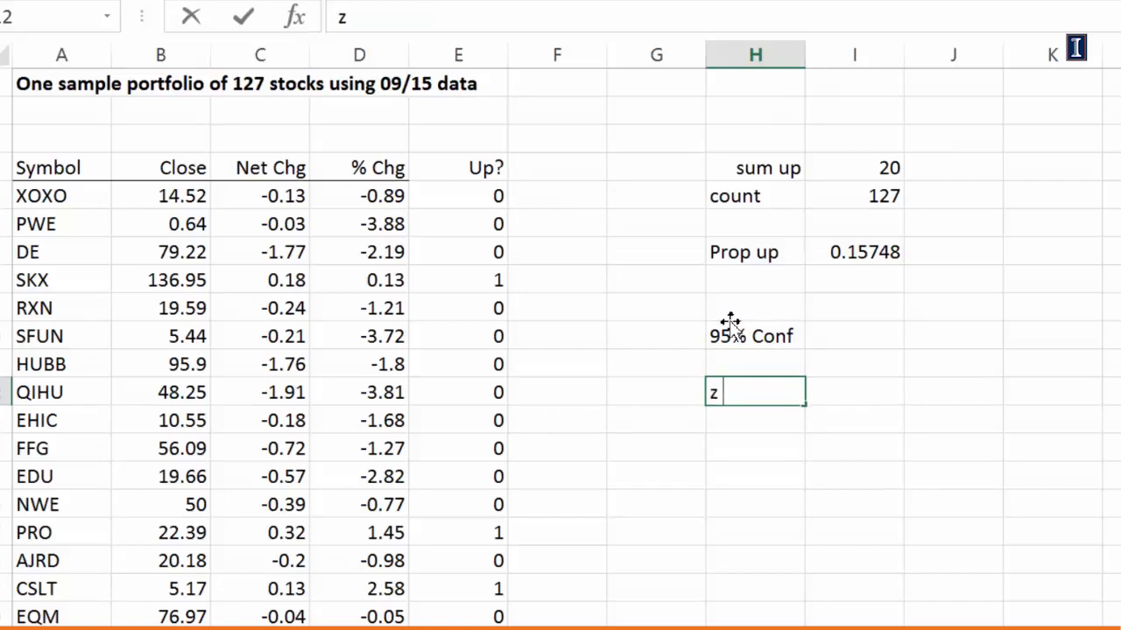
{"action": "key", "text": "Tab"}
{"action": "type", "text": "=nor"}
{"action": "key", "text": "Down"}
{"action": "key", "text": "Down"}
{"action": "key", "text": "Down"}
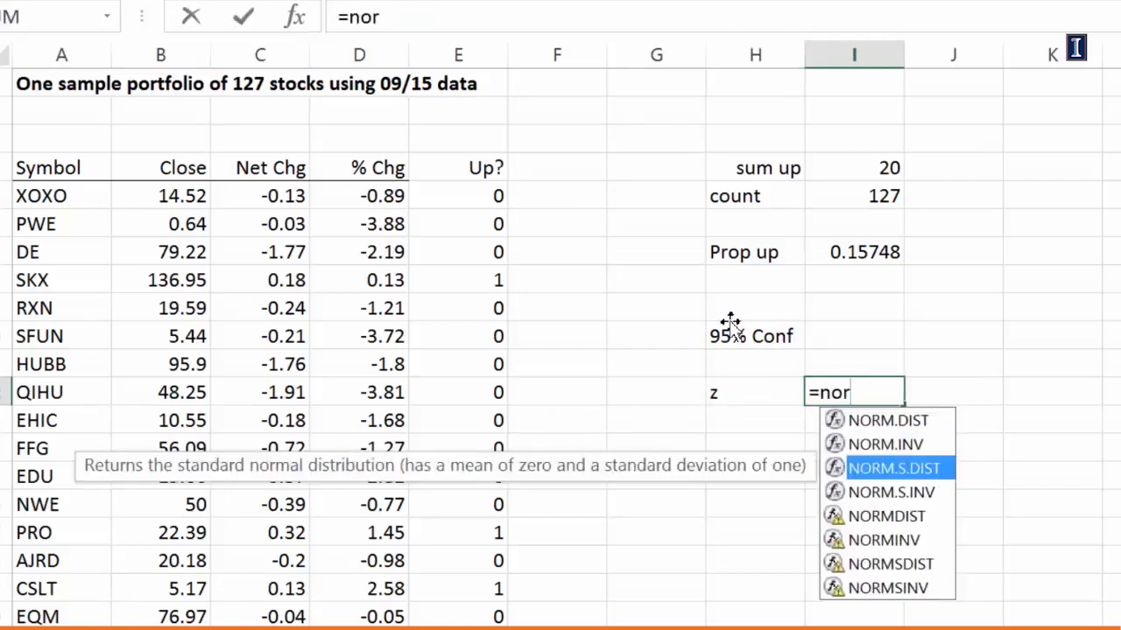
{"action": "key", "text": "Tab"}
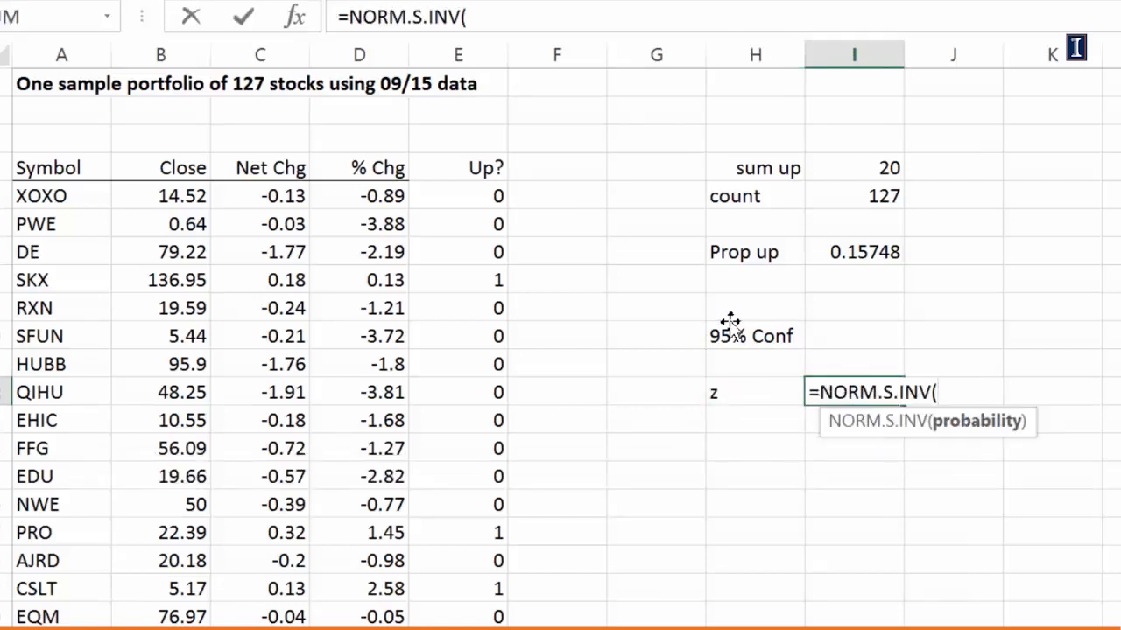
{"action": "type", "text": ".975)"}
{"action": "key", "text": "Return"}
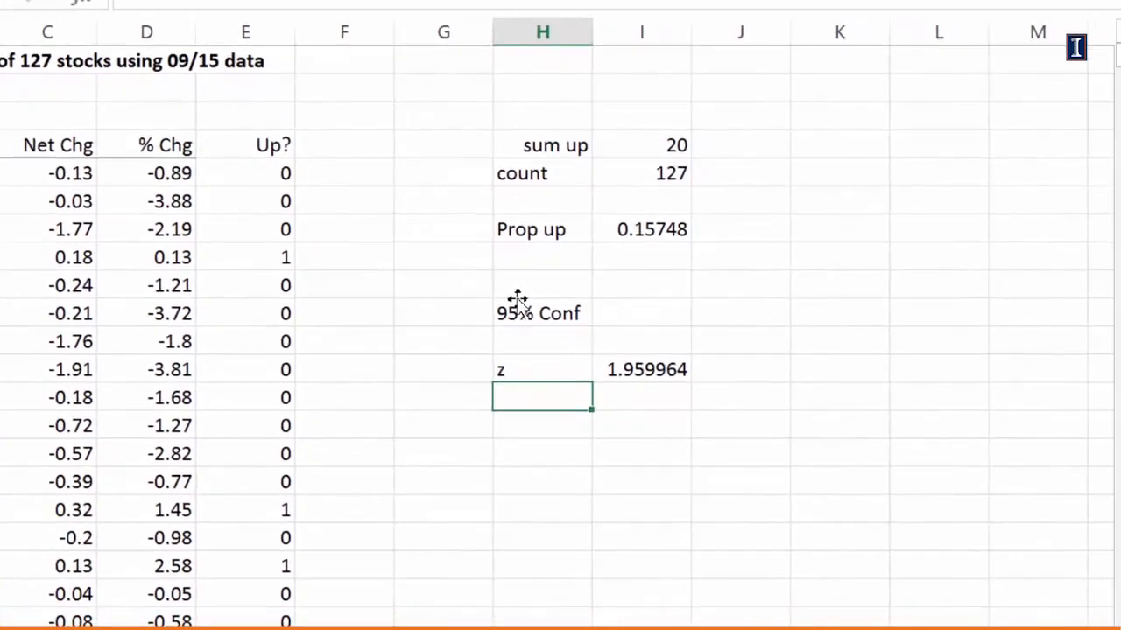
Step: Sketch a normal curve beside the z value with a centre line, two shaded tails and an arrow leading left from the upper cutoff
{"action": "left_click_drag", "start_coordinate": [839, 213], "coordinate": [843, 392]}
{"action": "left_click_drag", "start_coordinate": [729, 335], "coordinate": [984, 318]}
{"action": "mouse_move", "coordinate": [749, 324]}
{"action": "left_mouse_down"}
{"action": "mouse_move", "coordinate": [786, 304]}
{"action": "mouse_move", "coordinate": [824, 239]}
{"action": "mouse_move", "coordinate": [862, 254]}
{"action": "mouse_move", "coordinate": [907, 307]}
{"action": "mouse_move", "coordinate": [966, 309]}
{"action": "left_mouse_up"}
{"action": "left_click_drag", "start_coordinate": [929, 256], "coordinate": [934, 345]}
{"action": "left_click_drag", "start_coordinate": [771, 276], "coordinate": [780, 345]}
{"action": "left_click_drag", "start_coordinate": [954, 311], "coordinate": [981, 314]}
{"action": "left_click_drag", "start_coordinate": [775, 326], "coordinate": [740, 332]}
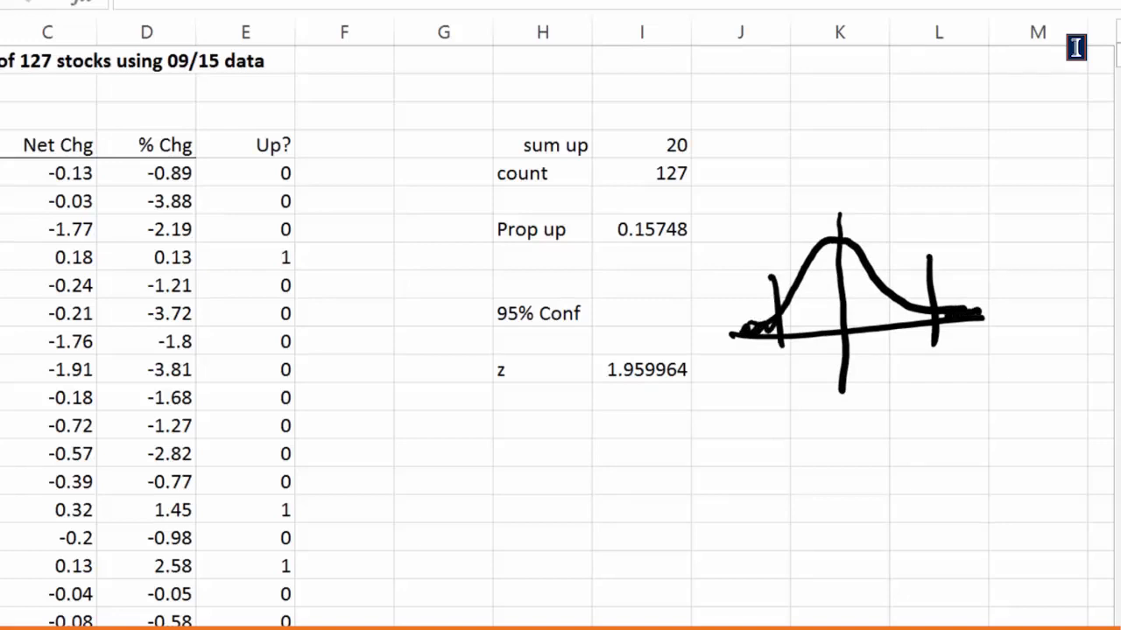
{"action": "left_click_drag", "start_coordinate": [926, 254], "coordinate": [946, 382]}
{"action": "left_click_drag", "start_coordinate": [935, 179], "coordinate": [925, 263]}
{"action": "mouse_move", "coordinate": [939, 156]}
{"action": "left_mouse_down"}
{"action": "mouse_move", "coordinate": [931, 186]}
{"action": "mouse_move", "coordinate": [879, 188]}
{"action": "mouse_move", "coordinate": [898, 209]}
{"action": "left_mouse_up"}
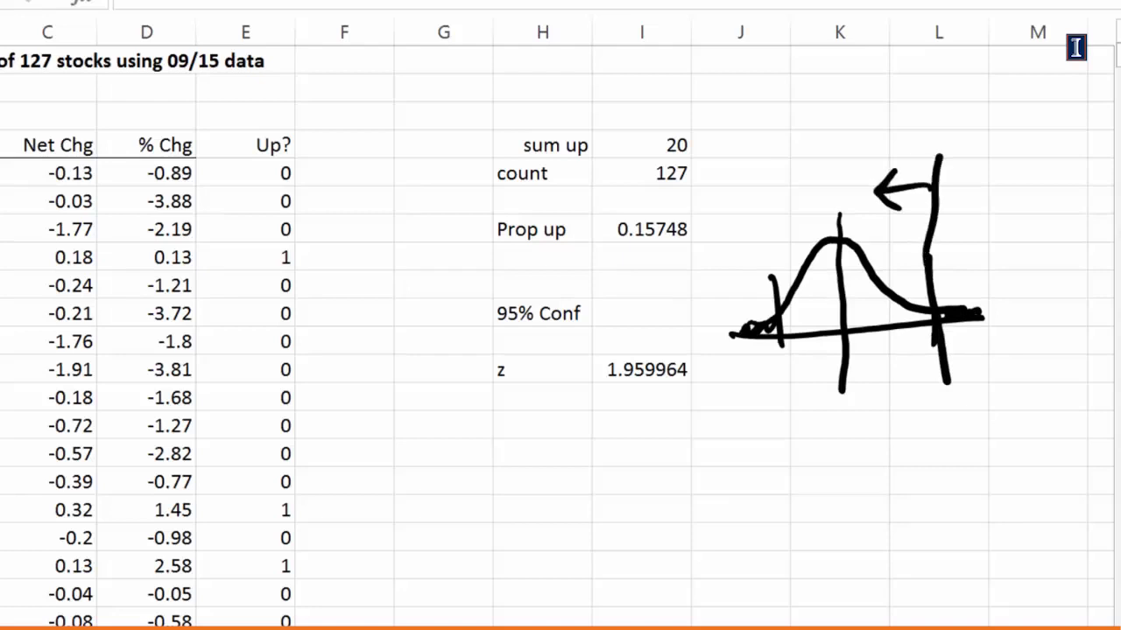
Step: Add handwritten notes around the sketched normal curve and clear all the ink from the sheet
{"action": "mouse_move", "coordinate": [837, 289]}
{"action": "left_mouse_down"}
{"action": "mouse_move", "coordinate": [838, 317]}
{"action": "mouse_move", "coordinate": [859, 315]}
{"action": "mouse_move", "coordinate": [873, 292]}
{"action": "left_mouse_up"}
{"action": "left_click_drag", "start_coordinate": [737, 292], "coordinate": [765, 296]}
{"action": "left_click_drag", "start_coordinate": [776, 256], "coordinate": [769, 282]}
{"action": "mouse_move", "coordinate": [947, 396]}
{"action": "left_mouse_down"}
{"action": "mouse_move", "coordinate": [942, 424]}
{"action": "mouse_move", "coordinate": [963, 422]}
{"action": "left_mouse_up"}
{"action": "mouse_move", "coordinate": [981, 396]}
{"action": "left_mouse_down"}
{"action": "mouse_move", "coordinate": [1003, 410]}
{"action": "mouse_move", "coordinate": [991, 420]}
{"action": "left_mouse_up"}
{"action": "left_click_drag", "start_coordinate": [994, 394], "coordinate": [1006, 387]}
{"action": "mouse_move", "coordinate": [933, 442]}
{"action": "left_mouse_down"}
{"action": "mouse_move", "coordinate": [958, 438]}
{"action": "mouse_move", "coordinate": [963, 458]}
{"action": "mouse_move", "coordinate": [989, 446]}
{"action": "left_mouse_up"}
{"action": "left_click_drag", "start_coordinate": [974, 464], "coordinate": [986, 460]}
{"action": "left_click_drag", "start_coordinate": [997, 433], "coordinate": [1002, 456]}
{"action": "mouse_move", "coordinate": [1045, 424]}
{"action": "left_mouse_down"}
{"action": "mouse_move", "coordinate": [1033, 455]}
{"action": "mouse_move", "coordinate": [1051, 439]}
{"action": "left_mouse_up"}
{"action": "key", "text": "Escape"}
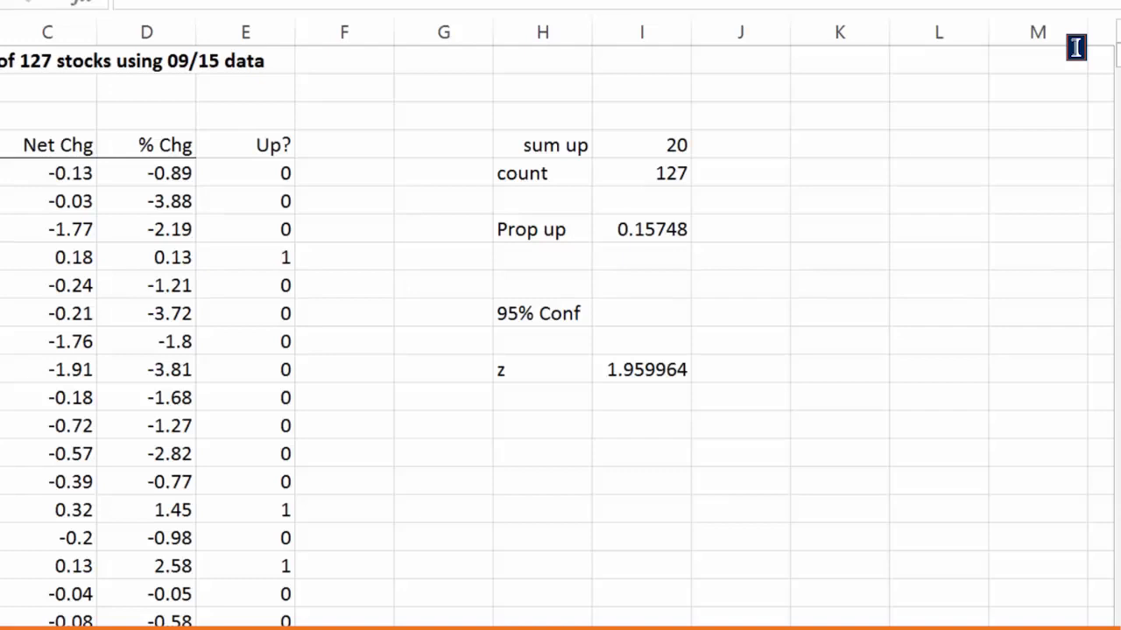
Step: Handwrite the confidence interval formula p̂ ± z α/2 √(p̂(1-p̂)/n) beside the sample calculations
{"action": "mouse_move", "coordinate": [735, 285]}
{"action": "left_mouse_down"}
{"action": "mouse_move", "coordinate": [742, 326]}
{"action": "mouse_move", "coordinate": [743, 308]}
{"action": "left_mouse_up"}
{"action": "mouse_move", "coordinate": [722, 267]}
{"action": "left_mouse_down"}
{"action": "mouse_move", "coordinate": [730, 249]}
{"action": "mouse_move", "coordinate": [793, 285]}
{"action": "mouse_move", "coordinate": [792, 322]}
{"action": "mouse_move", "coordinate": [835, 306]}
{"action": "left_mouse_up"}
{"action": "mouse_move", "coordinate": [847, 329]}
{"action": "left_mouse_down"}
{"action": "mouse_move", "coordinate": [830, 338]}
{"action": "mouse_move", "coordinate": [890, 373]}
{"action": "left_mouse_up"}
{"action": "mouse_move", "coordinate": [894, 304]}
{"action": "left_mouse_down"}
{"action": "mouse_move", "coordinate": [932, 343]}
{"action": "mouse_move", "coordinate": [1041, 210]}
{"action": "left_mouse_up"}
{"action": "mouse_move", "coordinate": [927, 272]}
{"action": "left_mouse_down"}
{"action": "mouse_move", "coordinate": [928, 285]}
{"action": "mouse_move", "coordinate": [975, 278]}
{"action": "left_mouse_up"}
{"action": "mouse_move", "coordinate": [984, 269]}
{"action": "left_mouse_down"}
{"action": "mouse_move", "coordinate": [1005, 276]}
{"action": "mouse_move", "coordinate": [1007, 267]}
{"action": "left_mouse_up"}
{"action": "left_click_drag", "start_coordinate": [1025, 241], "coordinate": [1031, 279]}
{"action": "mouse_move", "coordinate": [962, 312]}
{"action": "left_mouse_down"}
{"action": "mouse_move", "coordinate": [1047, 286]}
{"action": "mouse_move", "coordinate": [1012, 317]}
{"action": "mouse_move", "coordinate": [1019, 329]}
{"action": "left_mouse_up"}
{"action": "left_click_drag", "start_coordinate": [911, 260], "coordinate": [928, 262]}
{"action": "left_click_drag", "start_coordinate": [983, 251], "coordinate": [1008, 252]}
Step: Circle the square-root term in the handwritten formula and label it "S.E." with an arrow
{"action": "mouse_move", "coordinate": [893, 175]}
{"action": "left_mouse_down"}
{"action": "mouse_move", "coordinate": [877, 291]}
{"action": "mouse_move", "coordinate": [1101, 285]}
{"action": "mouse_move", "coordinate": [928, 394]}
{"action": "mouse_move", "coordinate": [954, 155]}
{"action": "left_mouse_up"}
{"action": "left_click_drag", "start_coordinate": [977, 377], "coordinate": [980, 466]}
{"action": "left_click_drag", "start_coordinate": [963, 399], "coordinate": [995, 407]}
{"action": "left_click_drag", "start_coordinate": [935, 487], "coordinate": [932, 525]}
{"action": "left_click", "coordinate": [962, 515]}
{"action": "left_click_drag", "start_coordinate": [986, 486], "coordinate": [1015, 491]}
{"action": "mouse_move", "coordinate": [976, 478]}
{"action": "left_mouse_down"}
{"action": "mouse_move", "coordinate": [1002, 458]}
{"action": "mouse_move", "coordinate": [1000, 483]}
{"action": "left_mouse_up"}
{"action": "left_click", "coordinate": [1033, 484]}
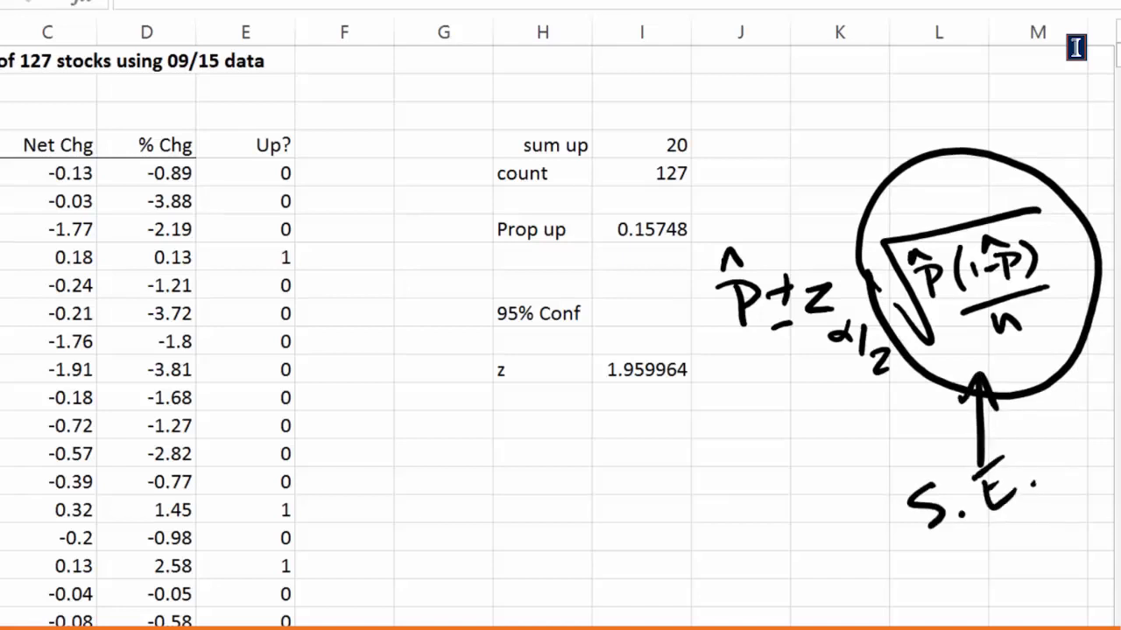
Step: Label cell H13 "SE" and calculate the standard error in I13 with =SQRT((I7*(1-I7))/I5)
{"action": "type", "text": "SE"}
{"action": "key", "text": "Tab"}
{"action": "type", "text": "=sq"}
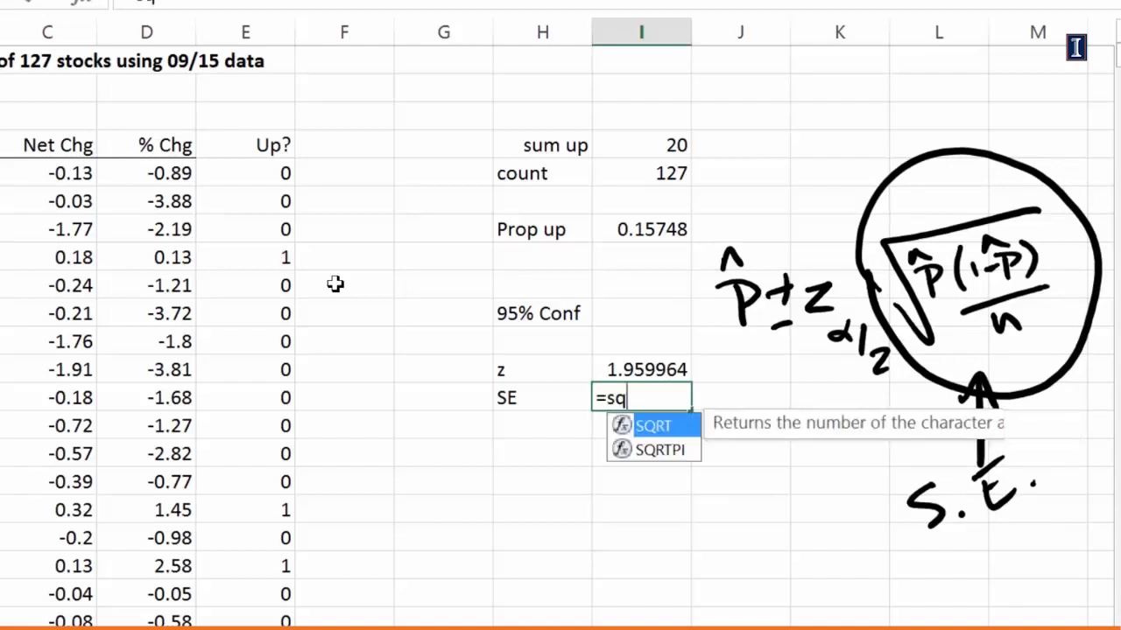
{"action": "type", "text": "rt(("}
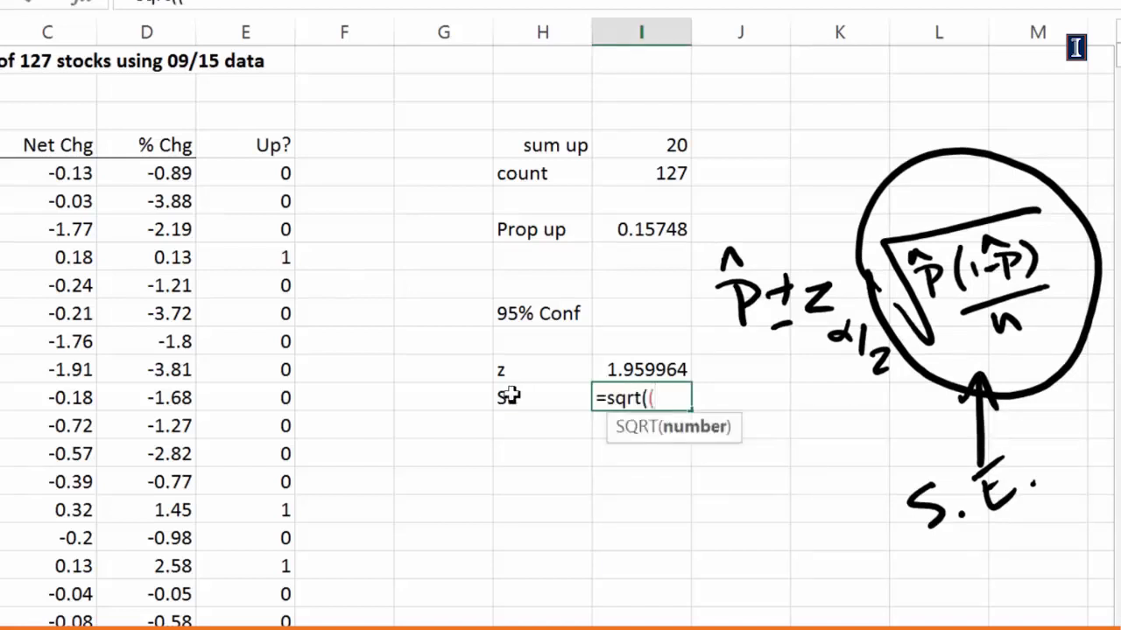
{"action": "left_click", "coordinate": [606, 229]}
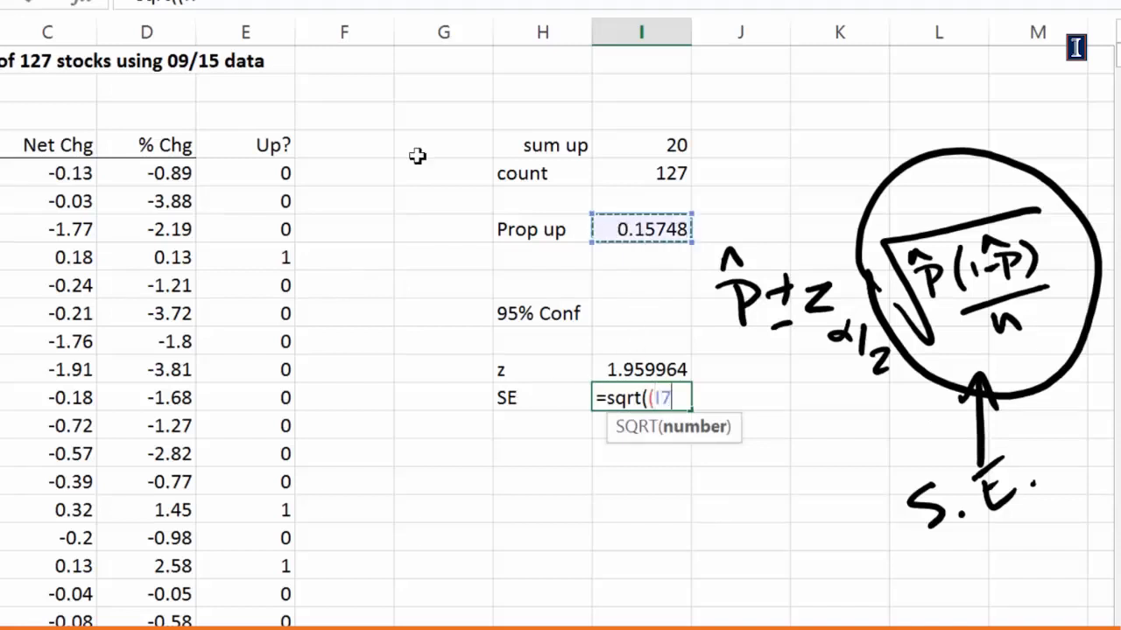
{"action": "type", "text": "*(1-"}
{"action": "left_click", "coordinate": [623, 229]}
{"action": "type", "text": "))"}
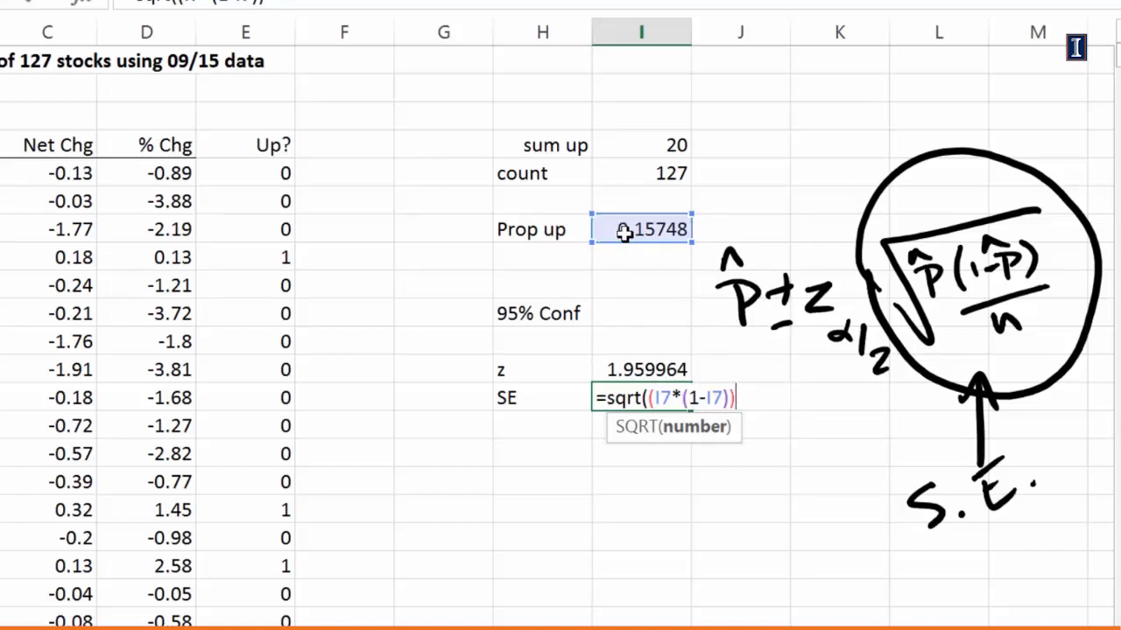
{"action": "type", "text": "/"}
{"action": "left_click", "coordinate": [610, 179]}
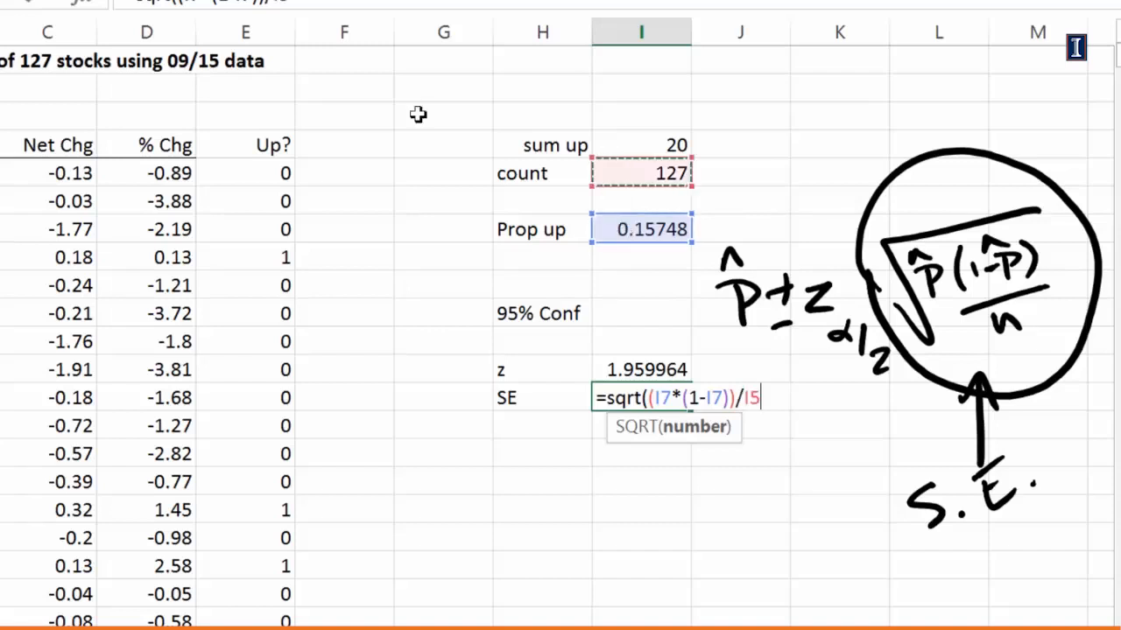
{"action": "type", "text": ")"}
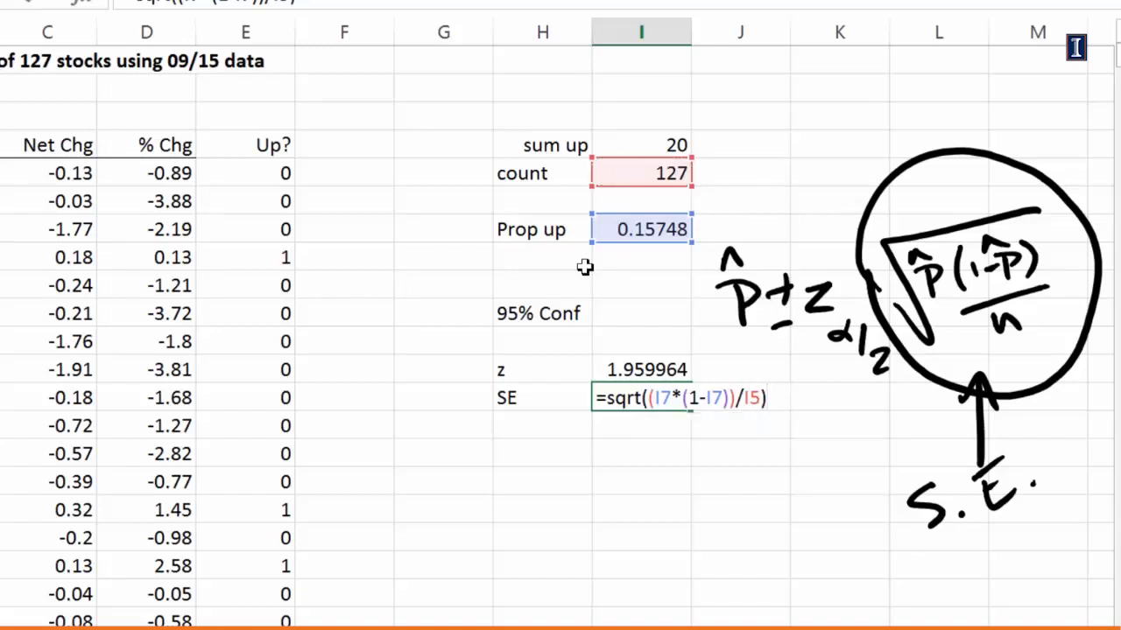
{"action": "key", "text": "Return"}
Step: Label cell H15 "Margin of Error" and calculate it in I15 with =I12*I13
{"action": "key", "text": "Down"}
{"action": "key", "text": "Down"}
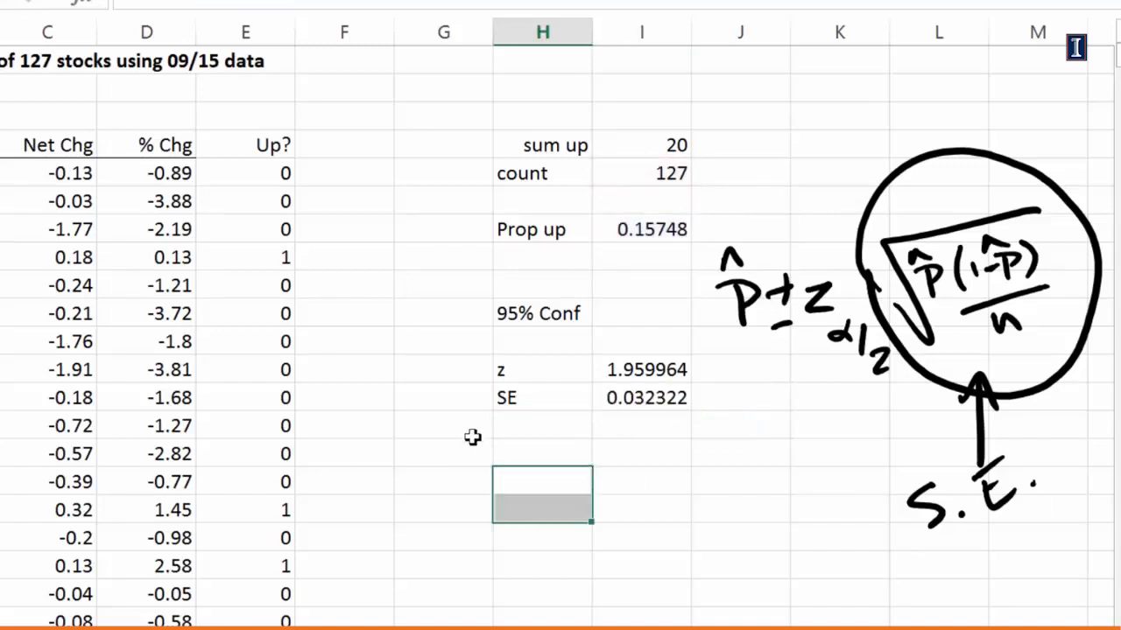
{"action": "type", "text": "M"}
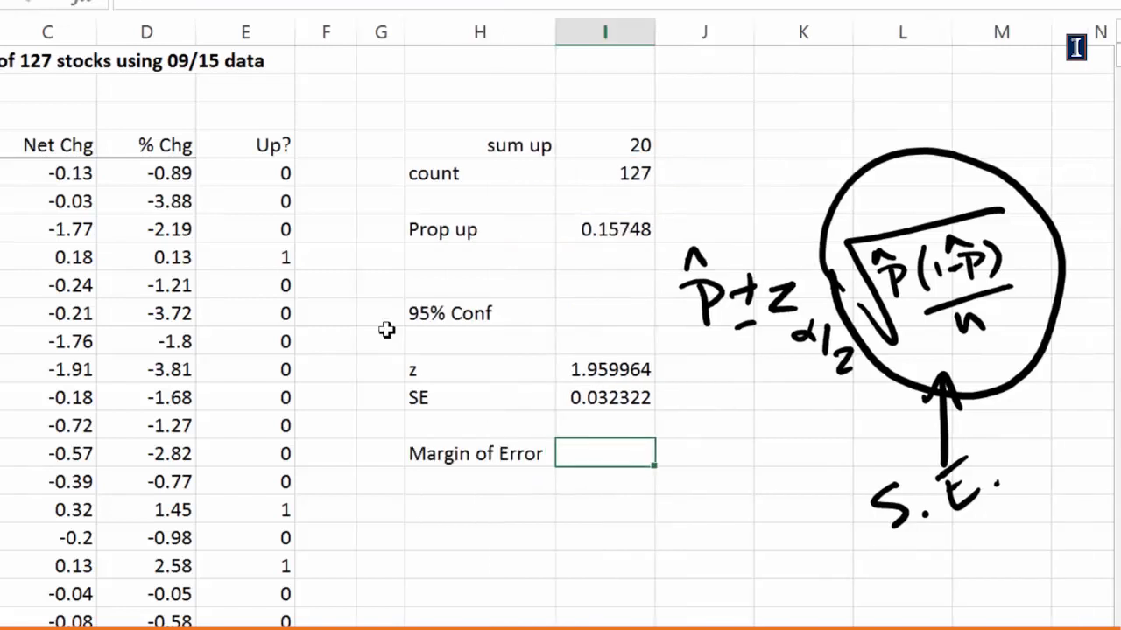
{"action": "type", "text": "="}
{"action": "left_click", "coordinate": [554, 371]}
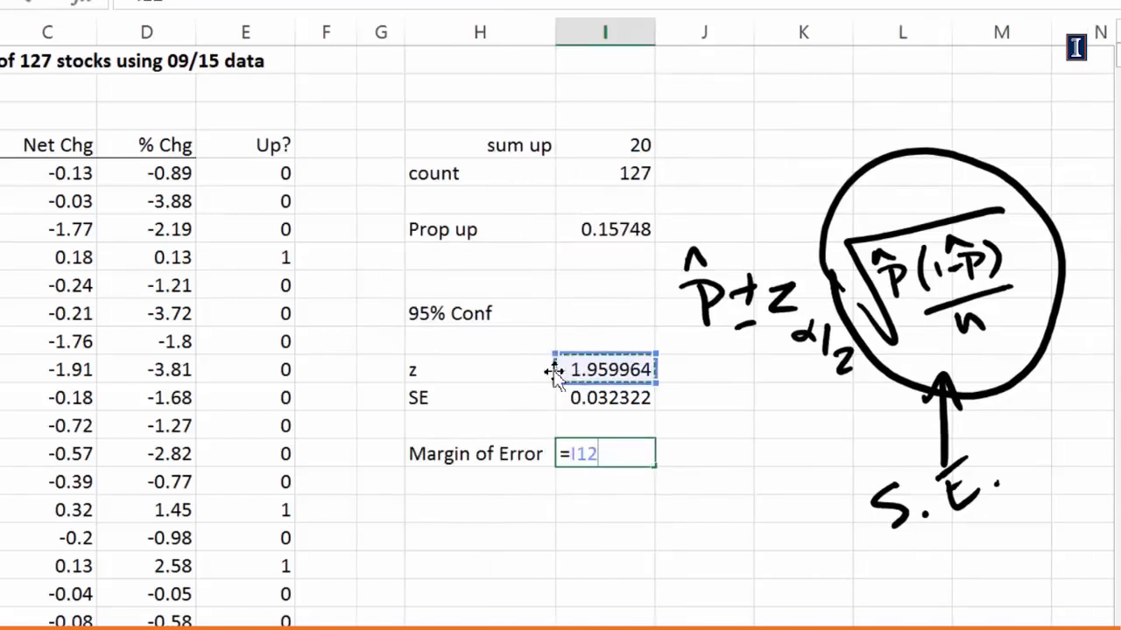
{"action": "type", "text": "*"}
{"action": "left_click", "coordinate": [574, 402]}
{"action": "key", "text": "Return"}
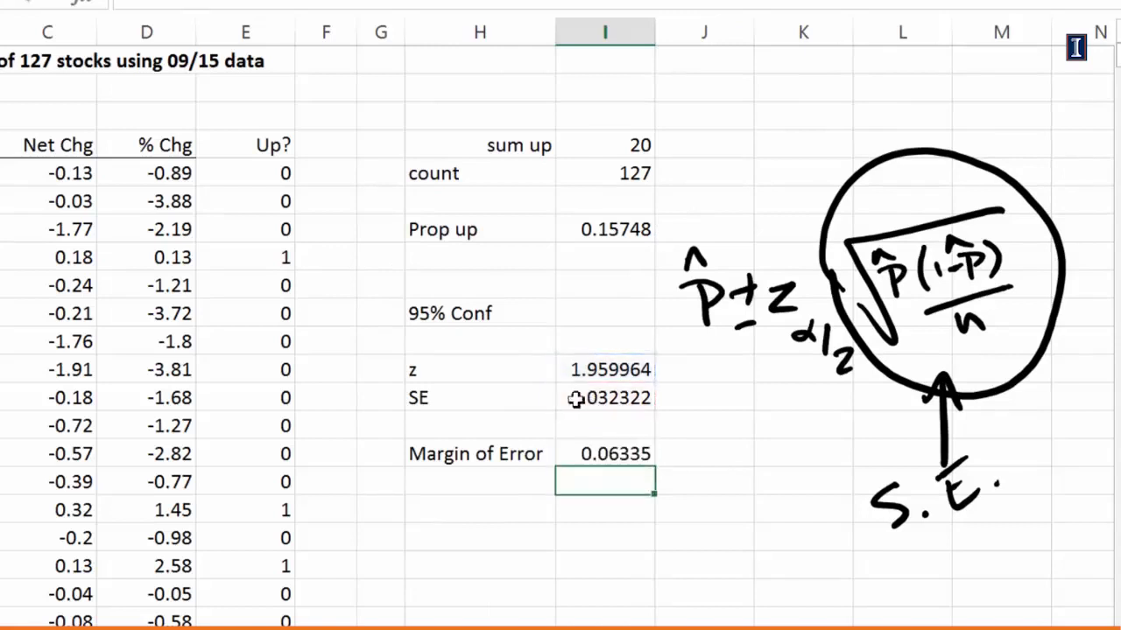
Step: Highlight the Margin of Error value in I15 and the Prop up value in I7 with yellow fill
{"action": "left_click", "coordinate": [573, 453]}
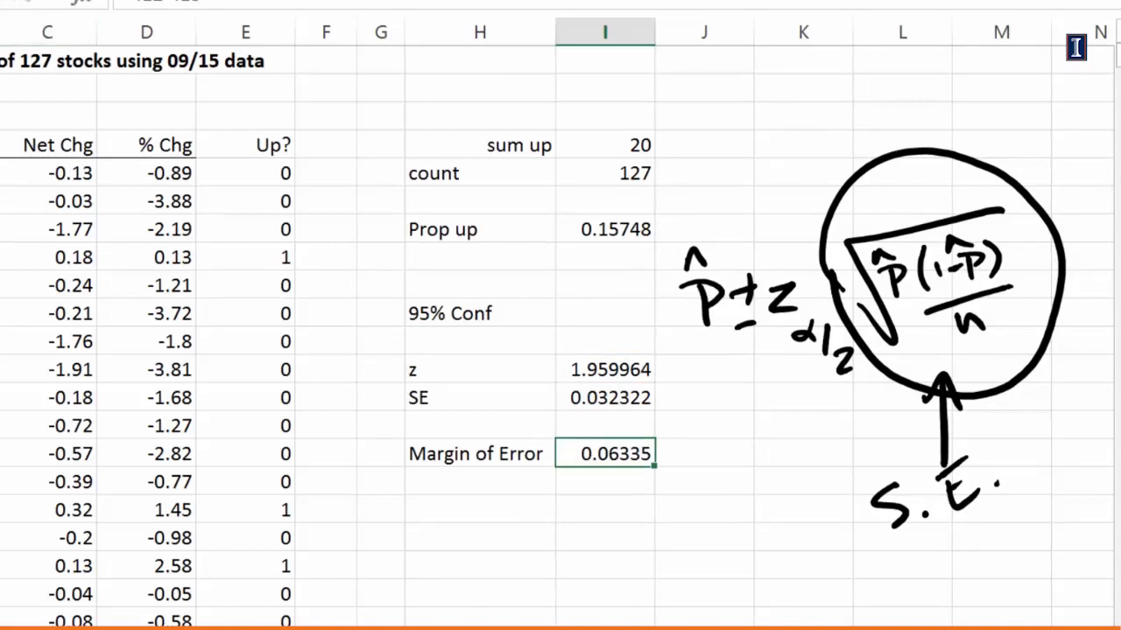
{"action": "left_click", "coordinate": [6, 63]}
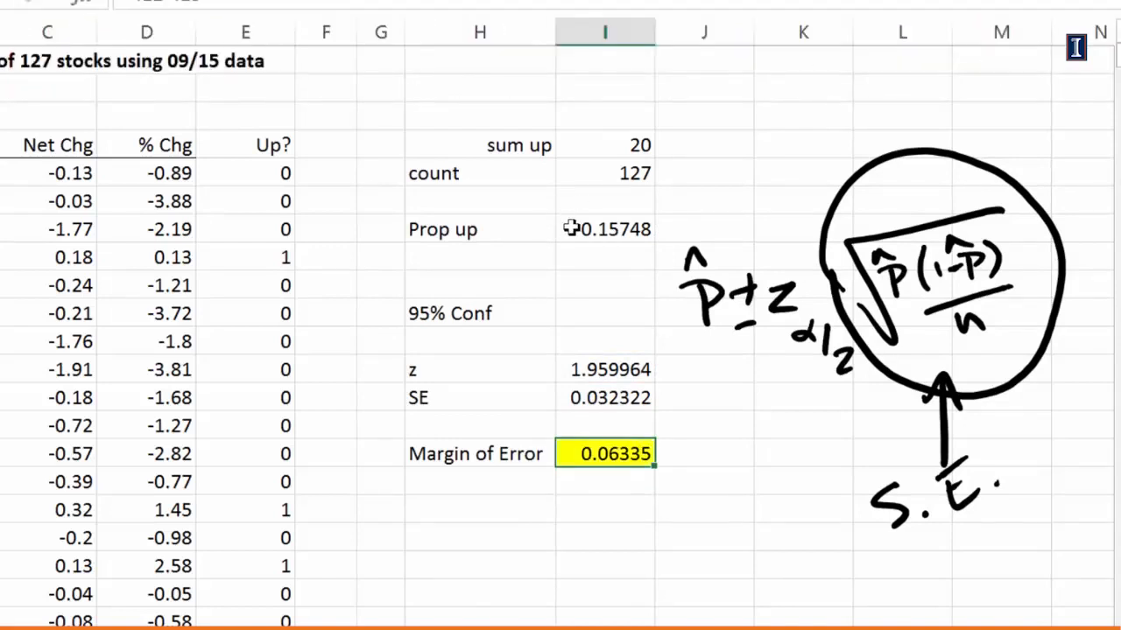
{"action": "key", "text": "Up"}
{"action": "key", "text": "Up"}
{"action": "key", "text": "Up"}
{"action": "key", "text": "Up"}
{"action": "key", "text": "Up"}
{"action": "key", "text": "Up"}
{"action": "key", "text": "Up"}
{"action": "key", "text": "Up"}
{"action": "key", "text": "Up"}
{"action": "key", "text": "F4"}
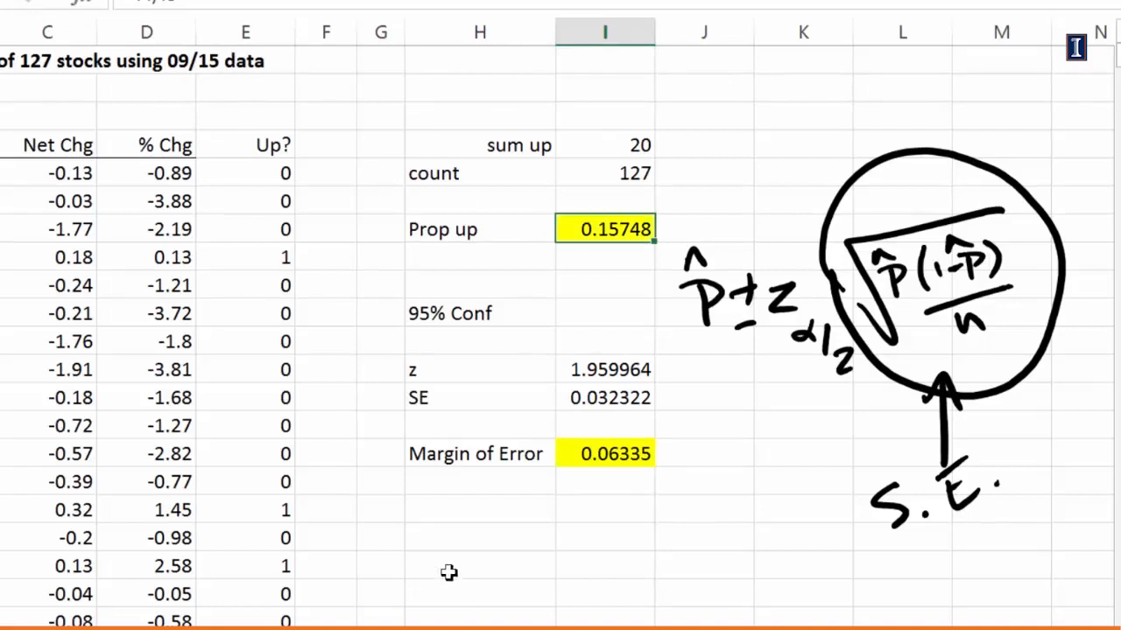
Step: Enter the labels "Lower" in H18 and "Upper" in H19 for the confidence limits
{"action": "left_click", "coordinate": [429, 539]}
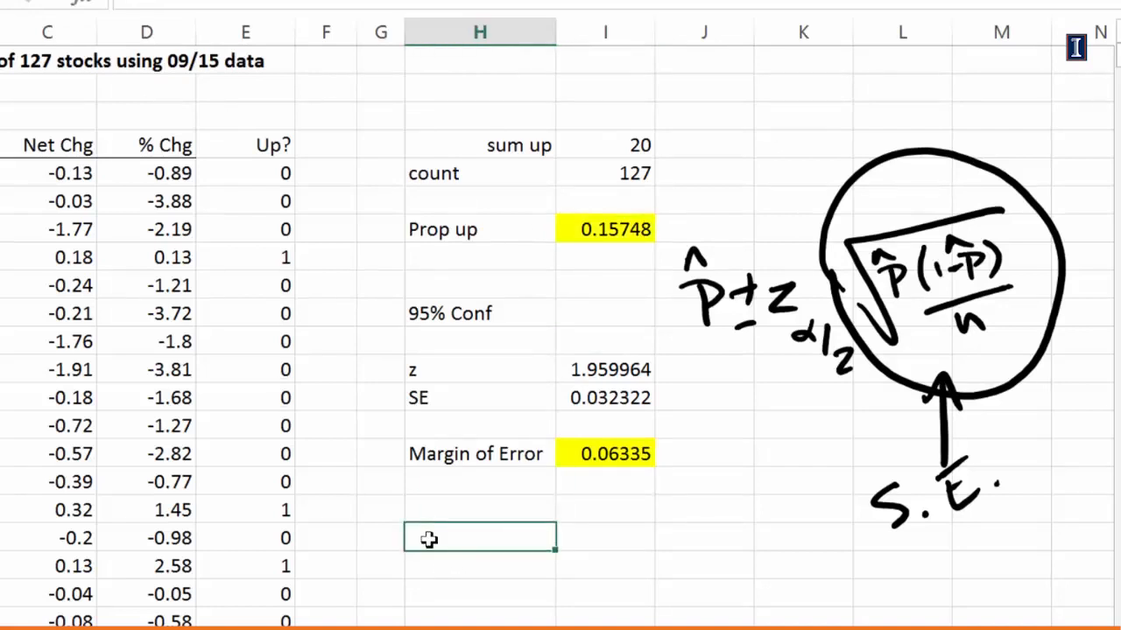
{"action": "type", "text": "Lower"}
{"action": "key", "text": "Return"}
{"action": "type", "text": "Upper"}
{"action": "key", "text": "Return"}
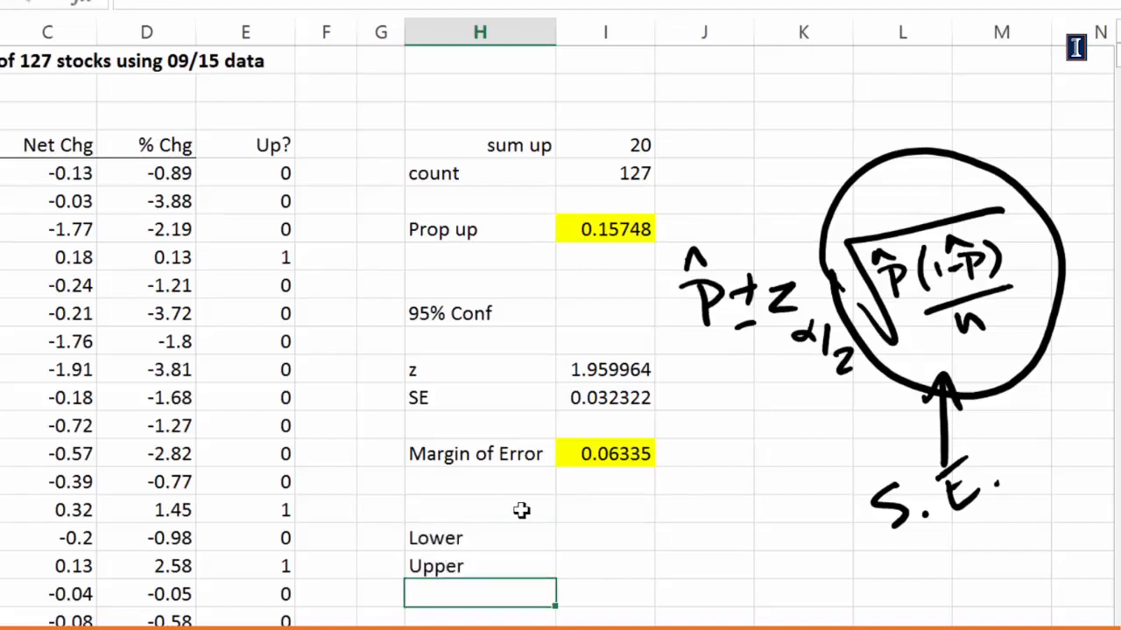
Step: Calculate the lower confidence limit in I18 with =I7-I15
{"action": "key", "text": "Up"}
{"action": "key", "text": "Right"}
{"action": "key", "text": "Up"}
{"action": "type", "text": "="}
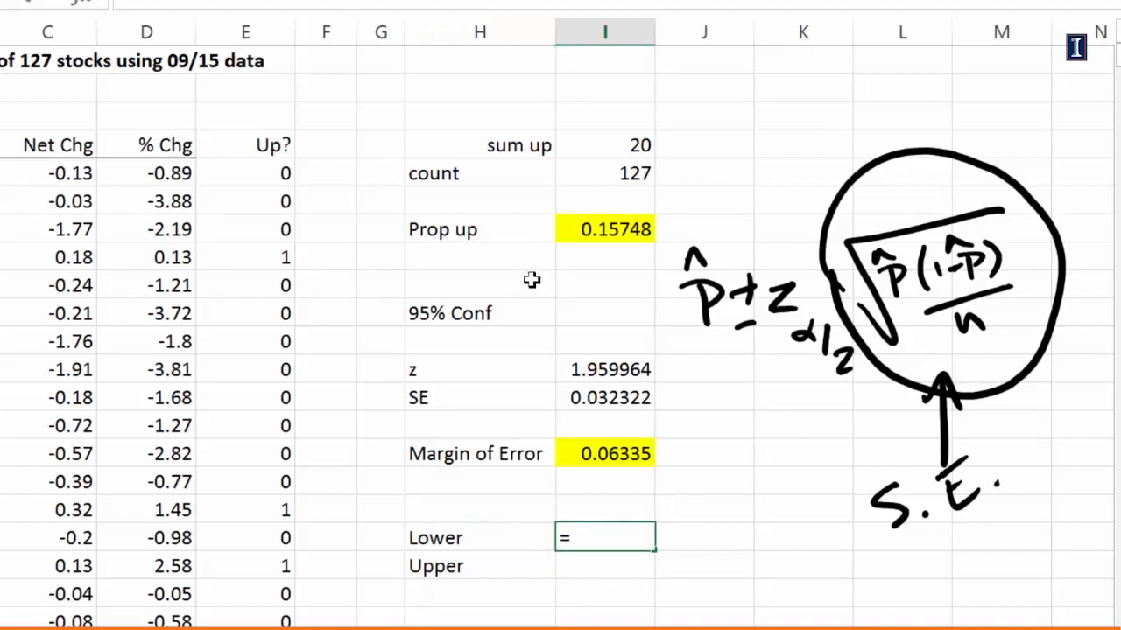
{"action": "left_click", "coordinate": [563, 229]}
{"action": "type", "text": "-"}
{"action": "left_click", "coordinate": [582, 461]}
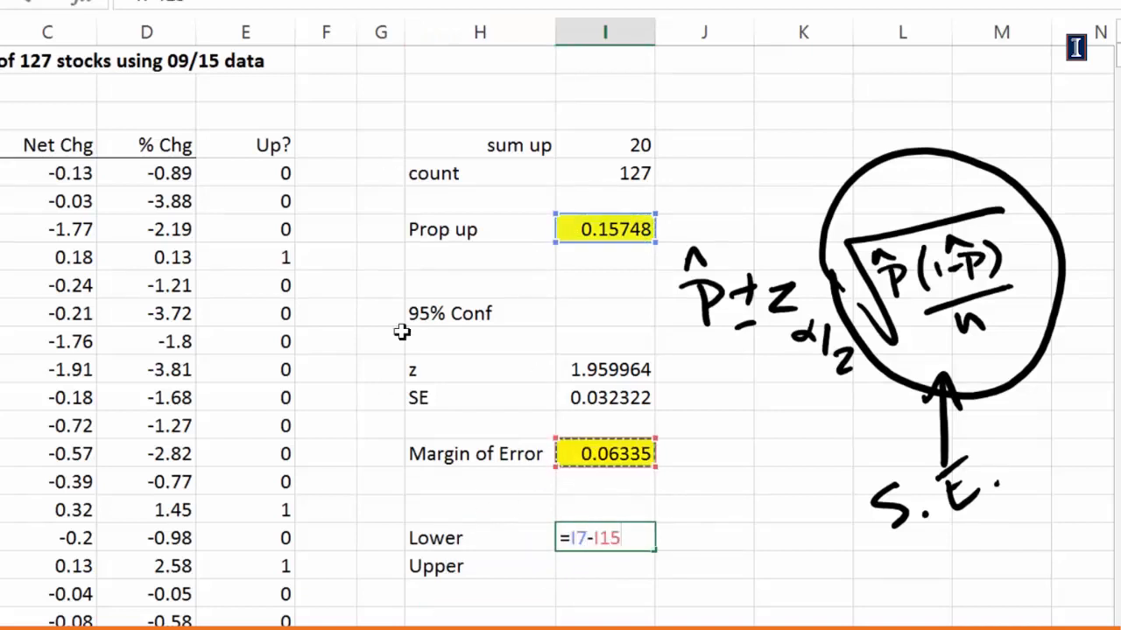
{"action": "key", "text": "Return"}
Step: Calculate the upper confidence limit in I19 with =I7+I15
{"action": "type", "text": "="}
{"action": "left_click", "coordinate": [581, 221]}
{"action": "type", "text": "+"}
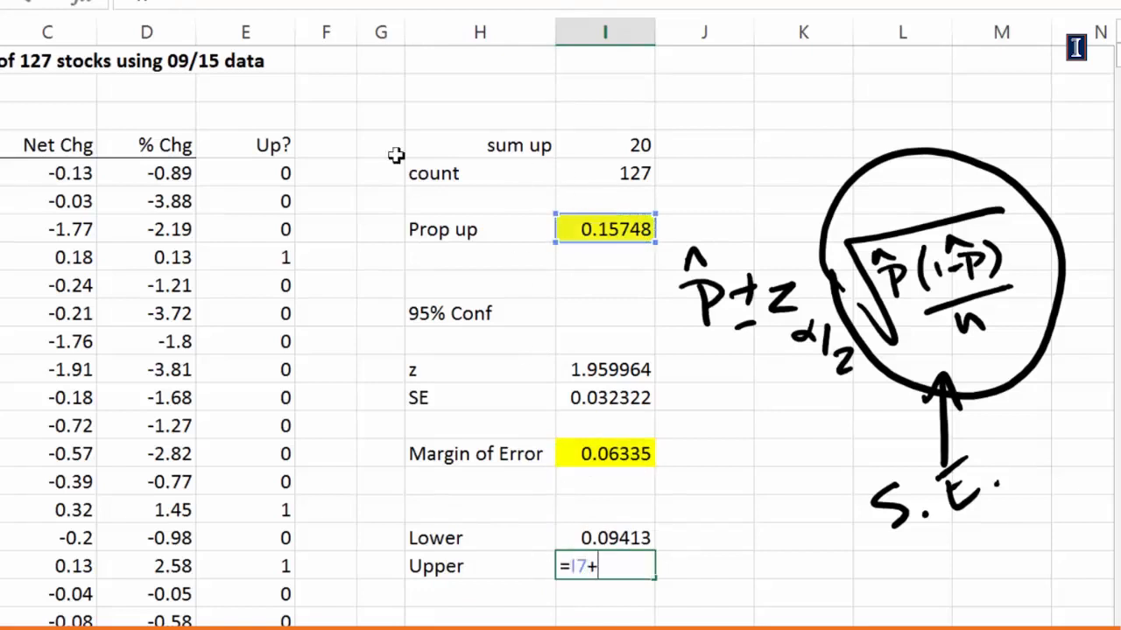
{"action": "left_click", "coordinate": [594, 461]}
{"action": "key", "text": "Return"}
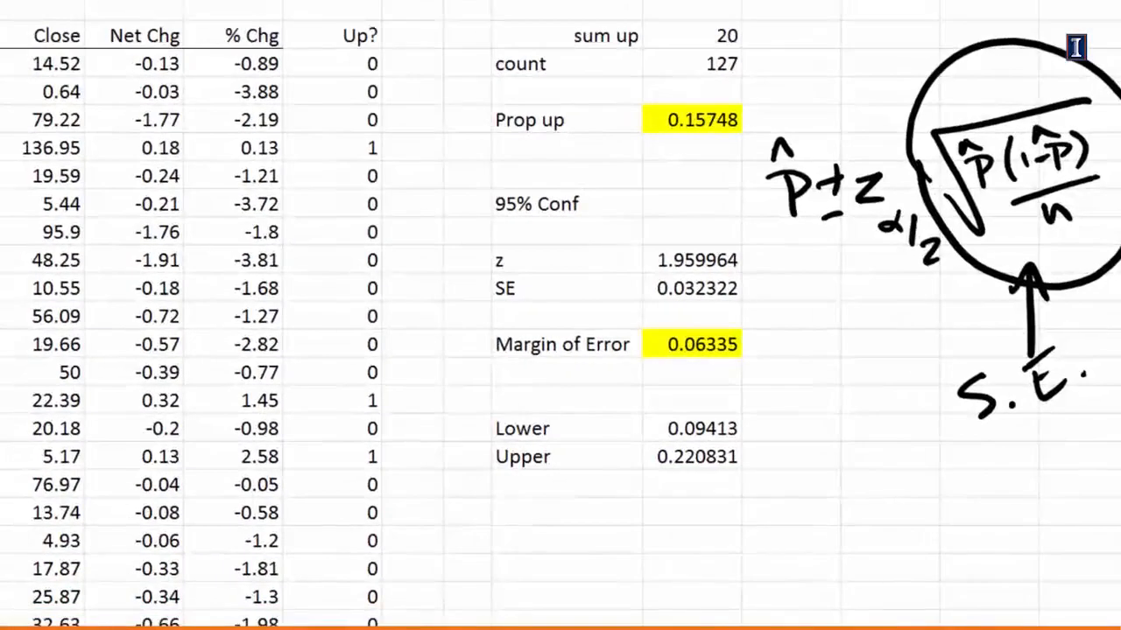
Step: Handwrite the interval from 9.4% to 22% in red square brackets below the Lower and Upper values
{"action": "left_click_drag", "start_coordinate": [422, 616], "coordinate": [436, 614]}
{"action": "mouse_move", "coordinate": [508, 505]}
{"action": "left_mouse_down"}
{"action": "mouse_move", "coordinate": [486, 594]}
{"action": "mouse_move", "coordinate": [516, 599]}
{"action": "left_mouse_up"}
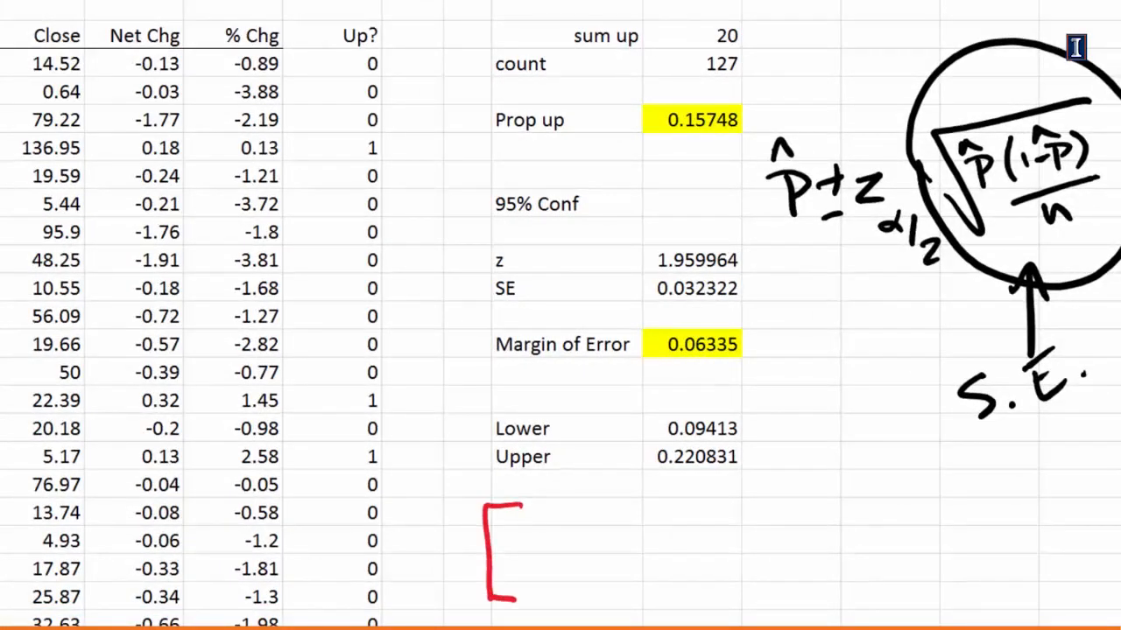
{"action": "left_click_drag", "start_coordinate": [536, 531], "coordinate": [539, 569]}
{"action": "left_click", "coordinate": [564, 559]}
{"action": "mouse_move", "coordinate": [578, 529]}
{"action": "left_mouse_down"}
{"action": "mouse_move", "coordinate": [599, 545]}
{"action": "mouse_move", "coordinate": [599, 571]}
{"action": "left_mouse_up"}
{"action": "left_click_drag", "start_coordinate": [612, 511], "coordinate": [617, 520]}
{"action": "left_click_drag", "start_coordinate": [648, 507], "coordinate": [623, 599]}
{"action": "left_click_drag", "start_coordinate": [640, 585], "coordinate": [647, 597]}
{"action": "mouse_move", "coordinate": [767, 536]}
{"action": "left_mouse_down"}
{"action": "mouse_move", "coordinate": [799, 573]}
{"action": "mouse_move", "coordinate": [839, 562]}
{"action": "left_mouse_up"}
{"action": "left_click_drag", "start_coordinate": [845, 515], "coordinate": [859, 576]}
{"action": "left_click_drag", "start_coordinate": [879, 567], "coordinate": [885, 579]}
{"action": "mouse_move", "coordinate": [879, 466]}
{"action": "left_mouse_down"}
{"action": "mouse_move", "coordinate": [894, 465]}
{"action": "mouse_move", "coordinate": [901, 603]}
{"action": "left_mouse_up"}
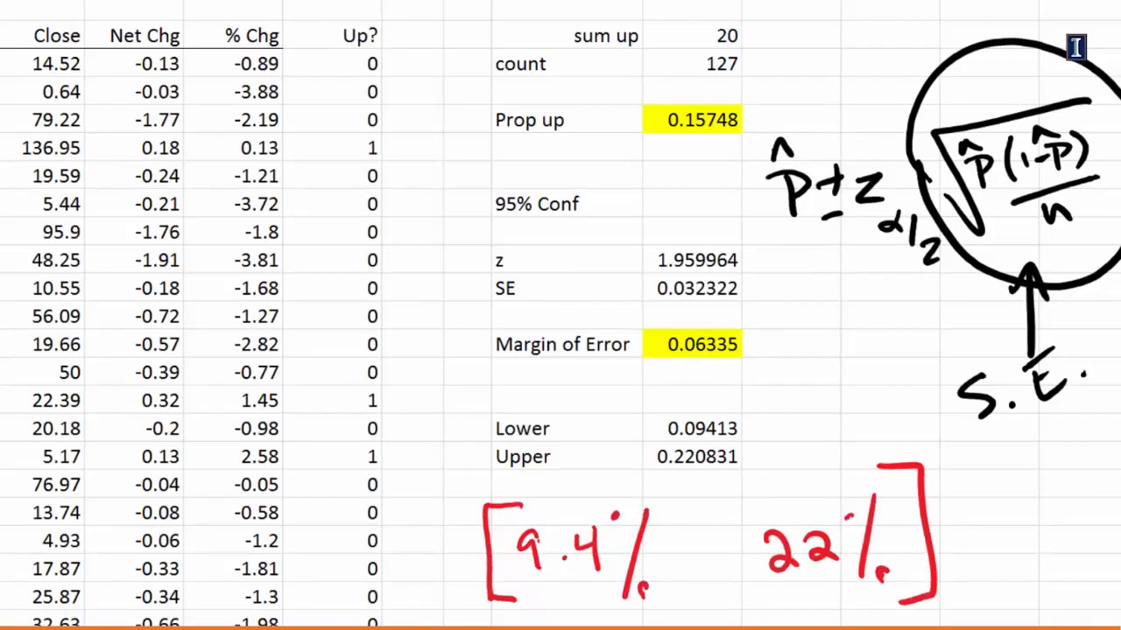